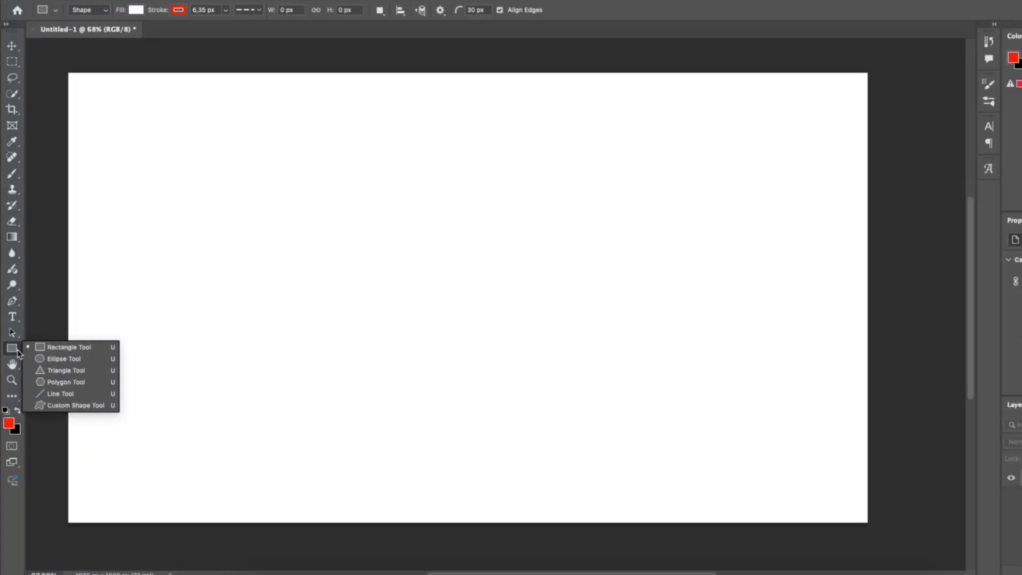
Choose the Rectangle Tool and set its fill to red and its stroke colour to green.
left_click(61, 353)
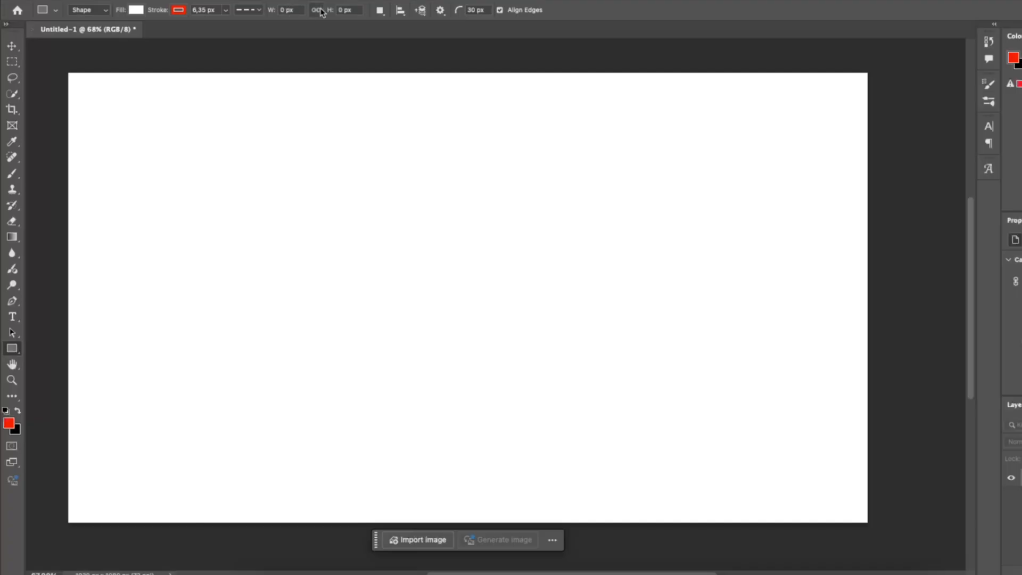
left_click(136, 10)
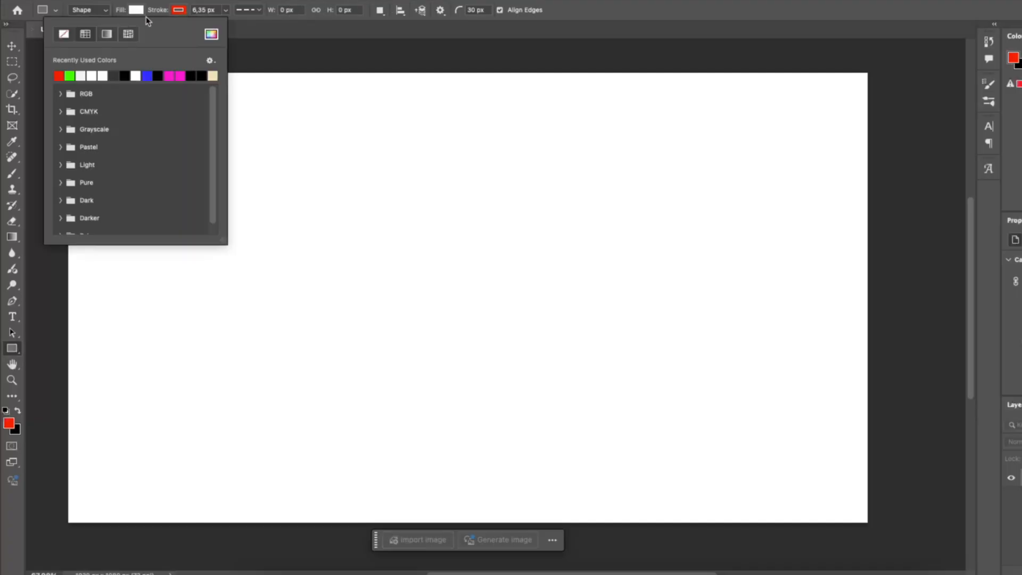
left_click(60, 75)
left_click(178, 10)
left_click(113, 75)
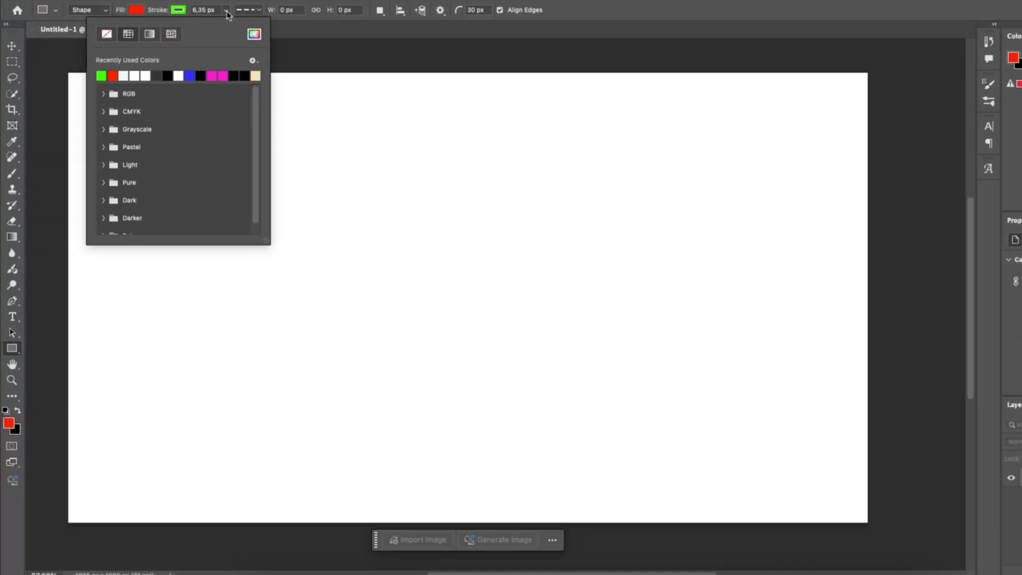
Set the shape stroke width to 8 px and the stroke type to a dashed line.
left_click(207, 13)
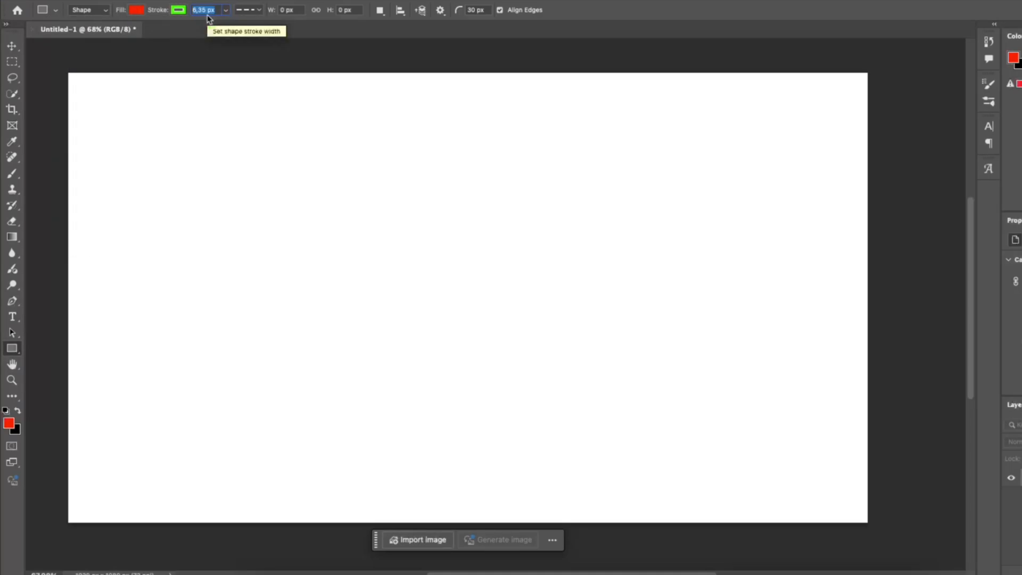
type("8")
key("Return")
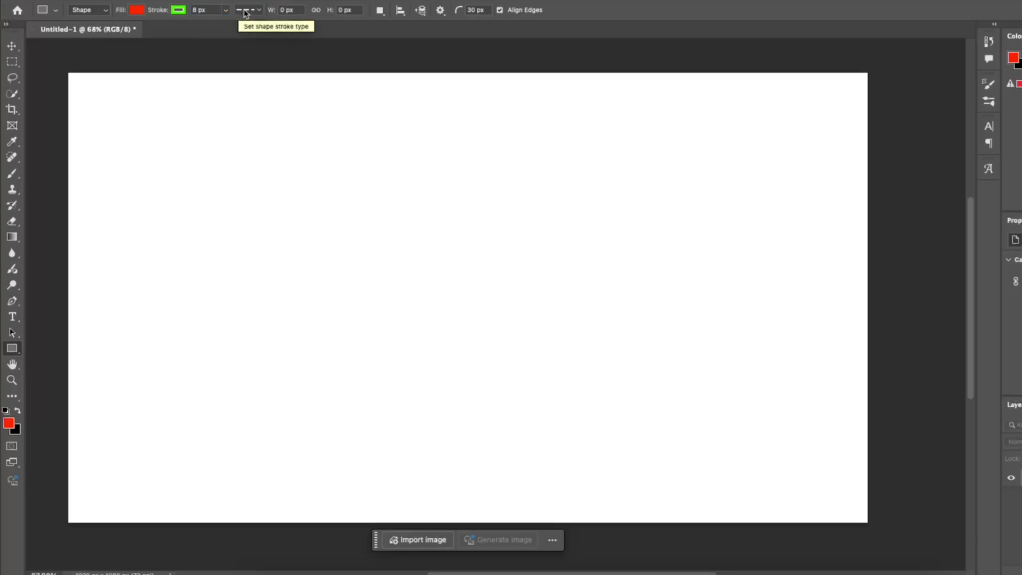
left_click(245, 10)
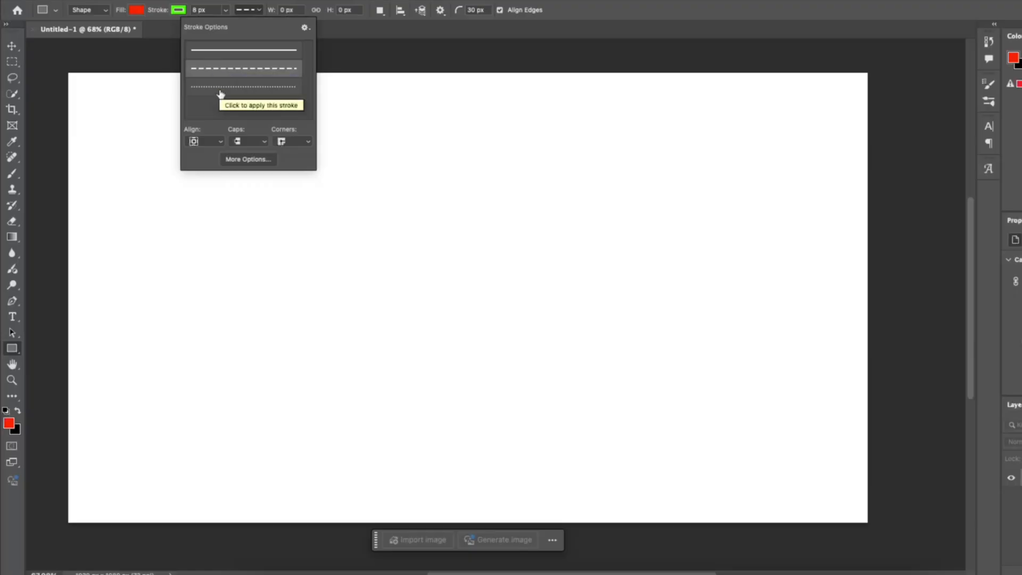
left_click(239, 75)
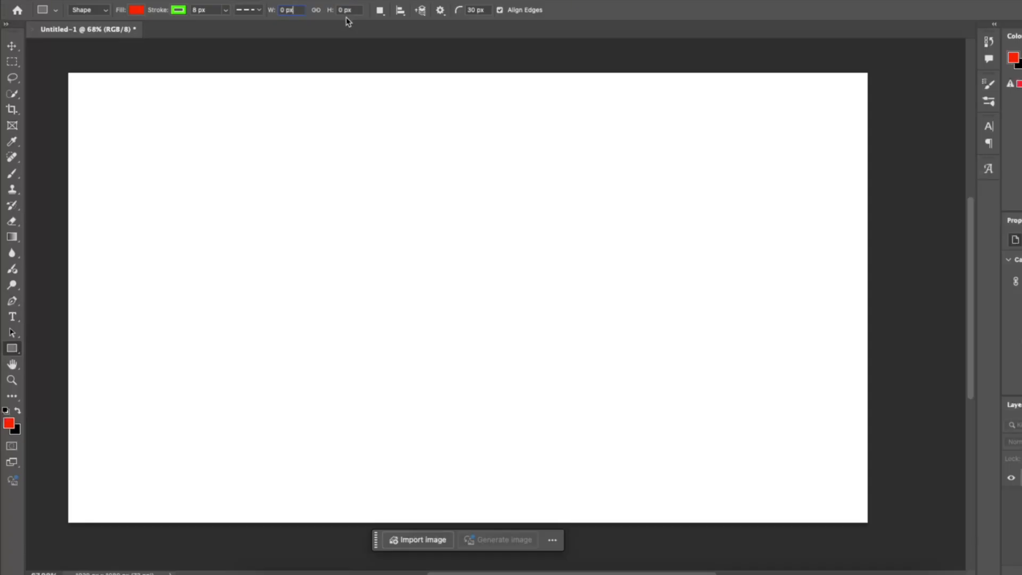
Create a rounded rectangle 250 px wide and 150 px high with 30 px corner radii.
left_click(394, 237)
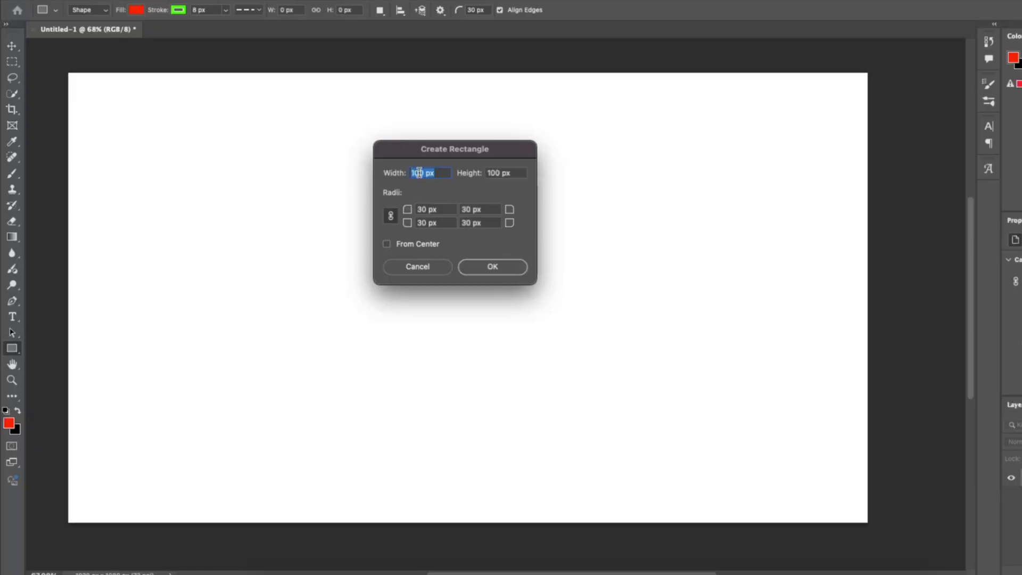
type("250")
key("Tab")
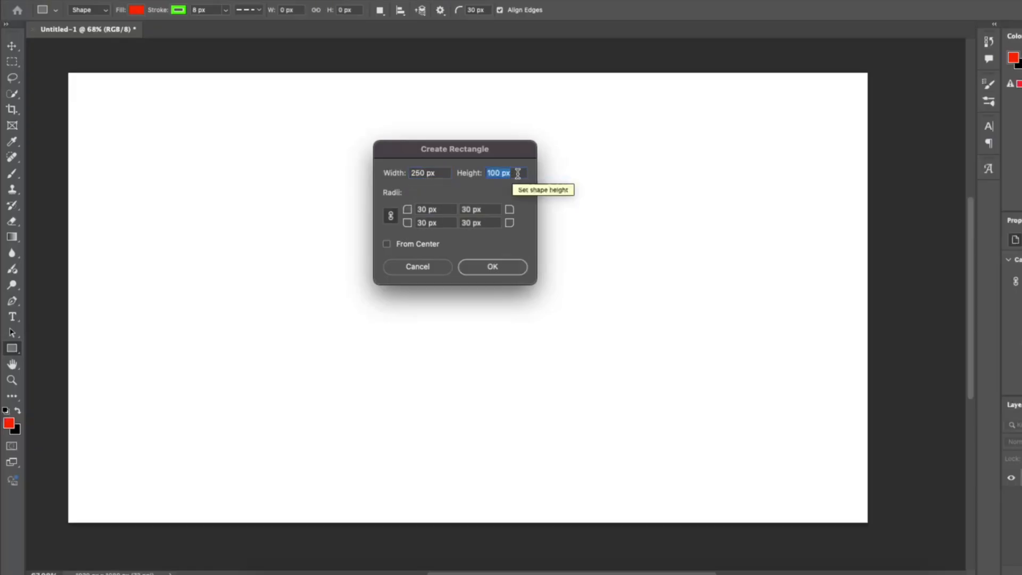
type("150")
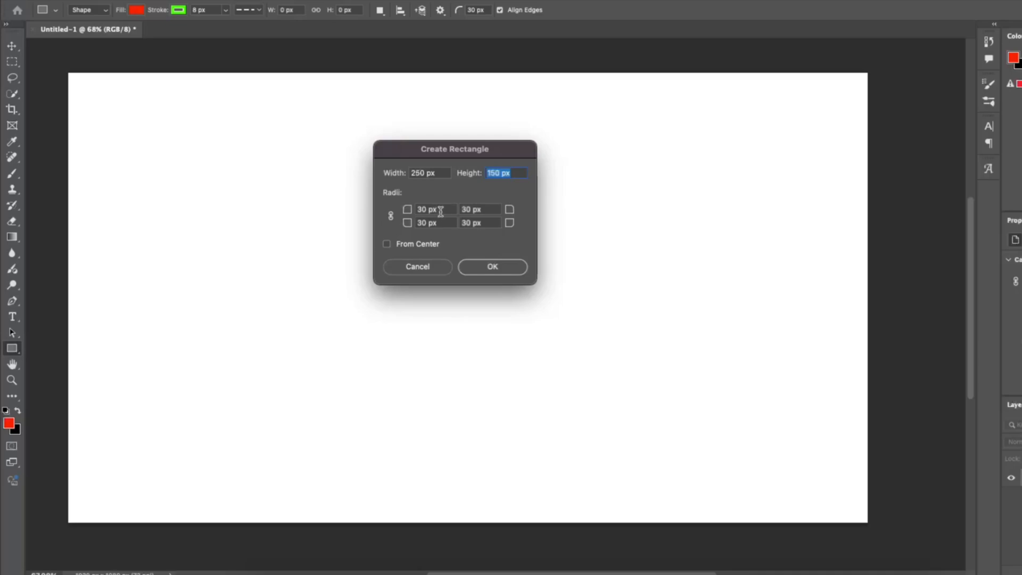
left_click_drag(410, 214, 397, 214)
left_click_drag(514, 230, 521, 230)
left_click(490, 266)
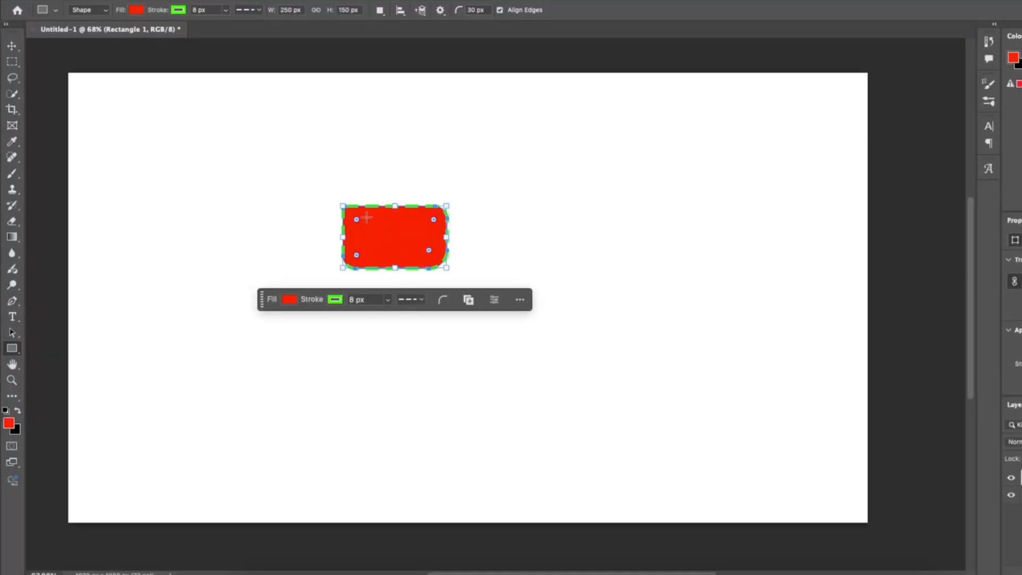
Enlarge the rectangle to about 546 x 340 px and reduce its corner radius to square corners.
scroll(383, 224, "up", 5)
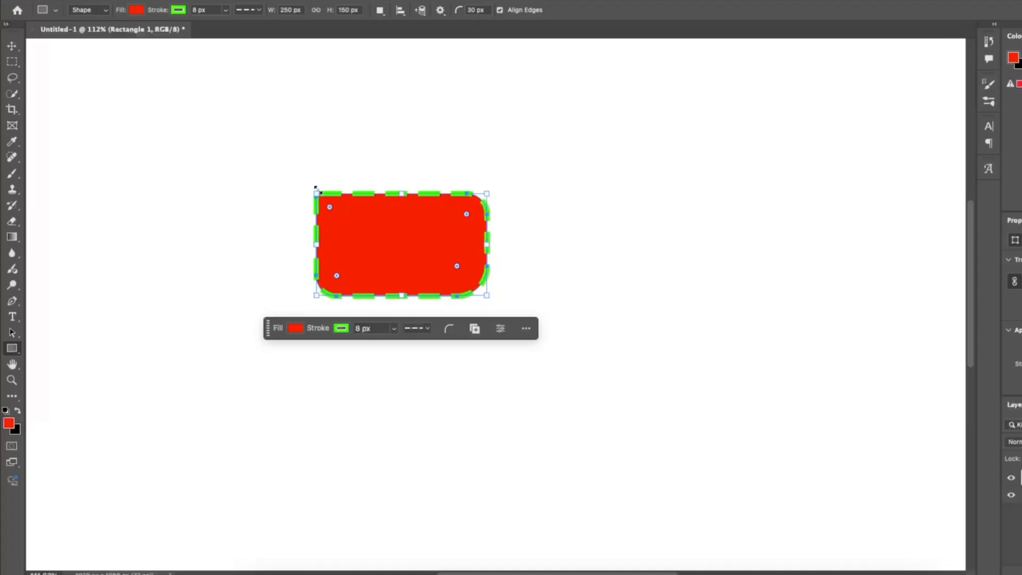
left_click_drag(314, 190, 113, 64)
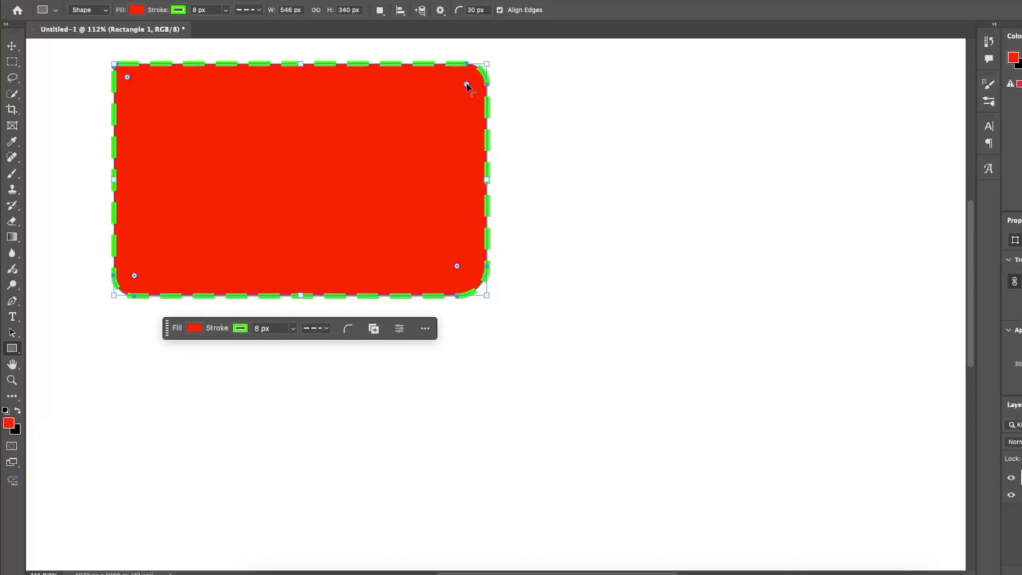
left_click_drag(466, 85, 499, 63)
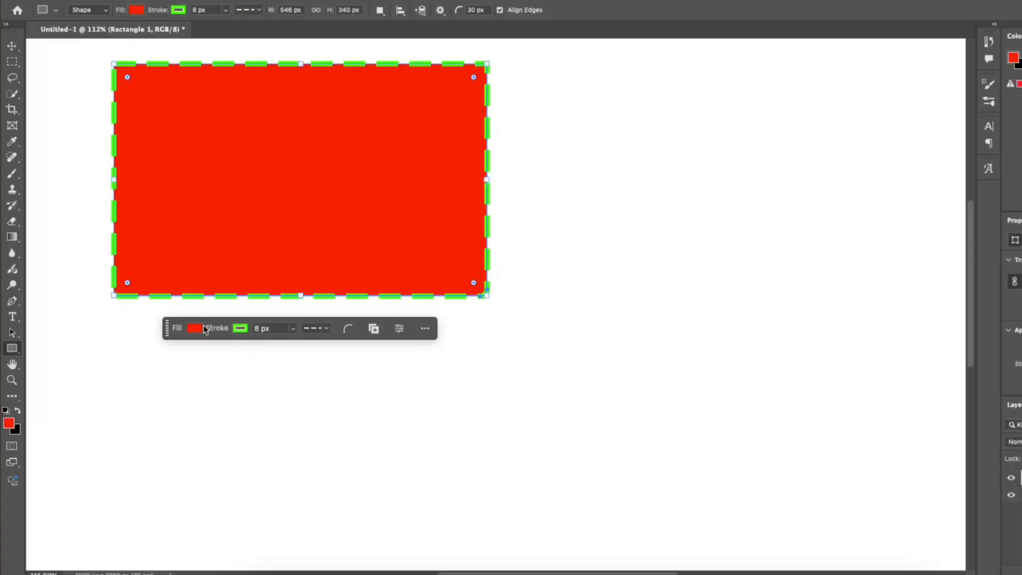
Change the rectangle's stroke colour to blue and its stroke type to a solid line.
left_click(238, 328)
left_click(266, 393)
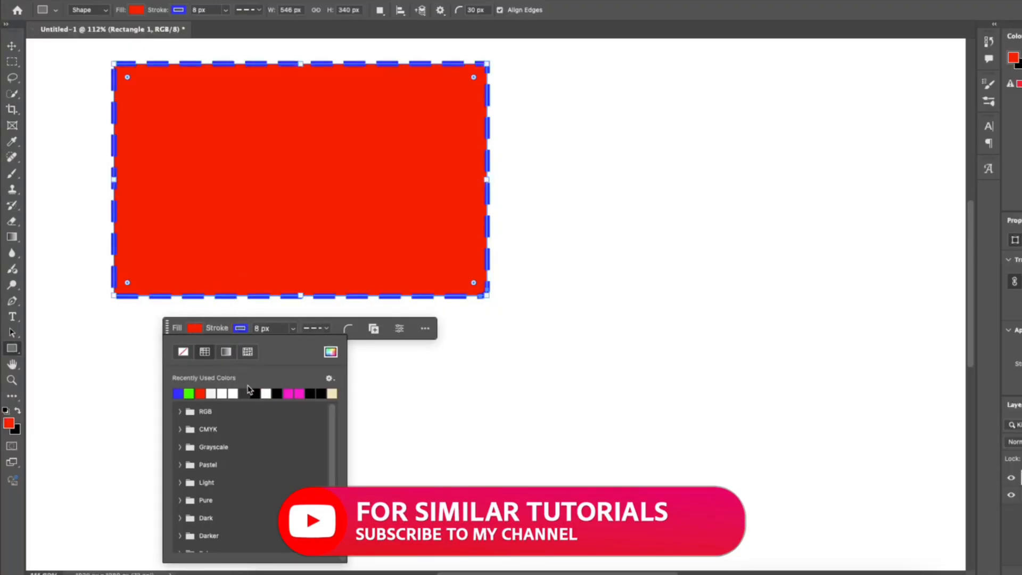
left_click(313, 328)
left_click(295, 368)
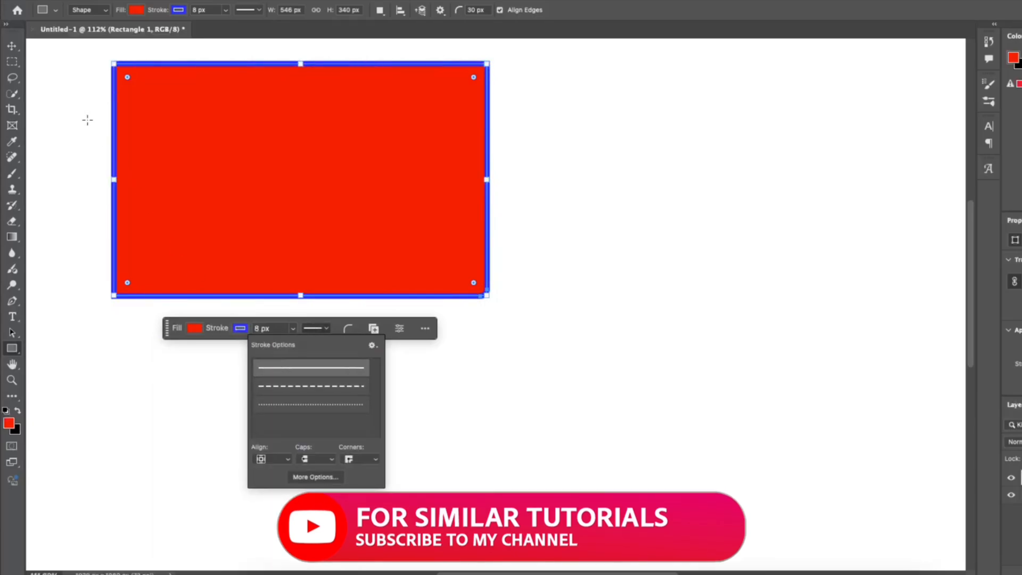
Move the rectangle further down and to the right on the canvas.
key("v")
mouse_move(202, 181)
left_mouse_down()
mouse_move(273, 199)
mouse_move(260, 262)
mouse_move(321, 281)
left_mouse_up()
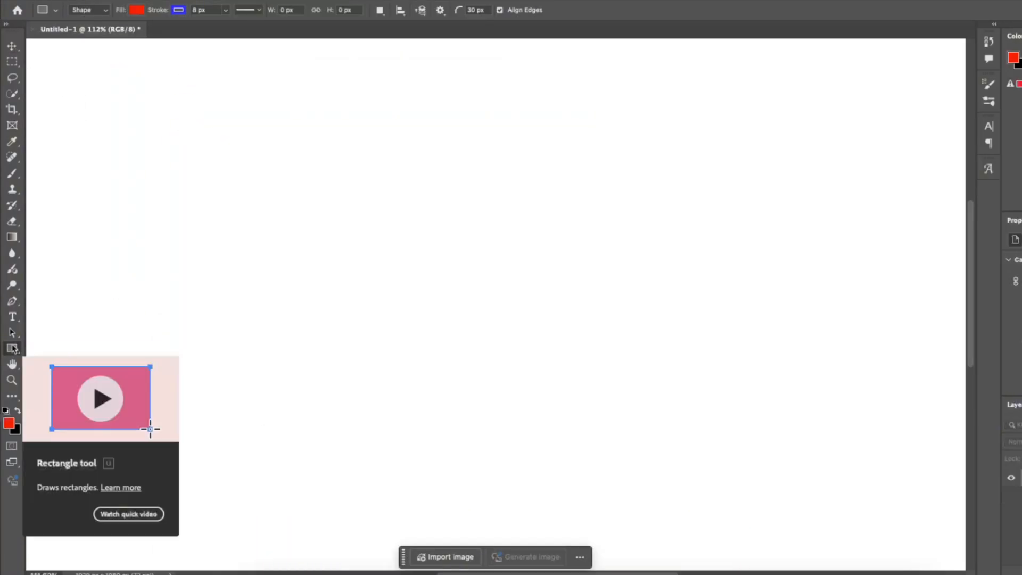
Switch to the Ellipse Tool and create a 100 x 100 px circle from the centre.
right_click(12, 349)
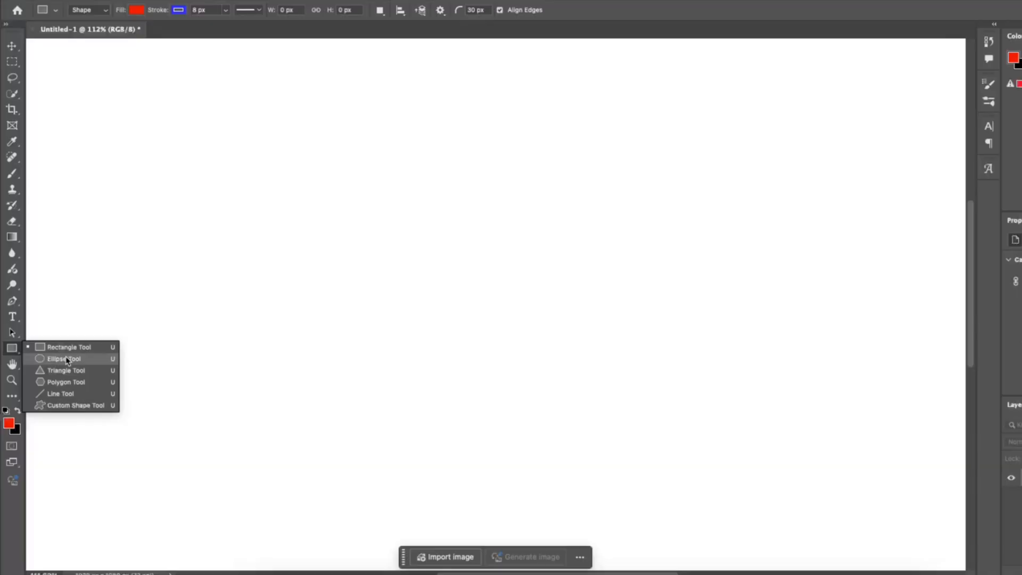
left_click(64, 359)
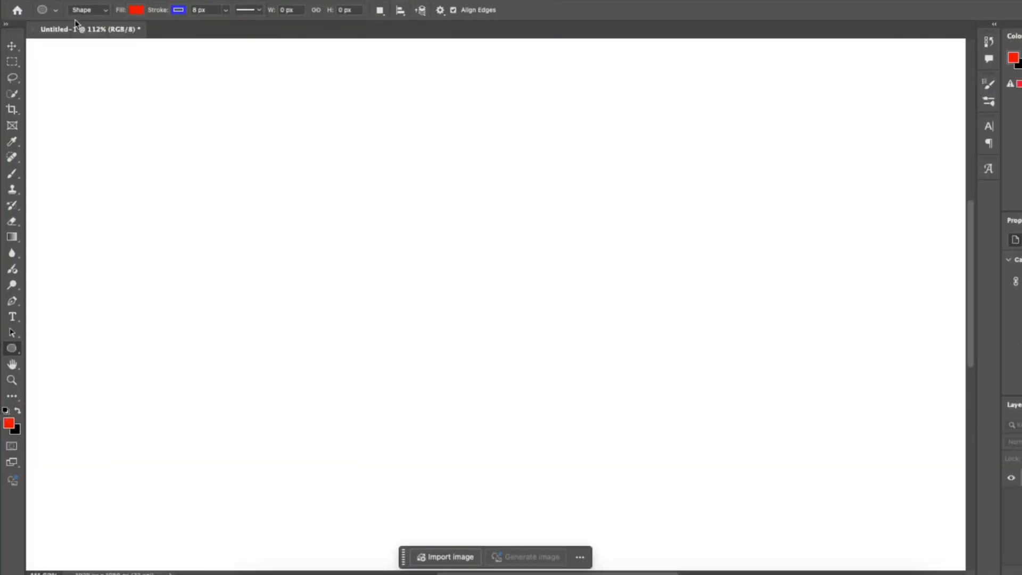
left_click(368, 257)
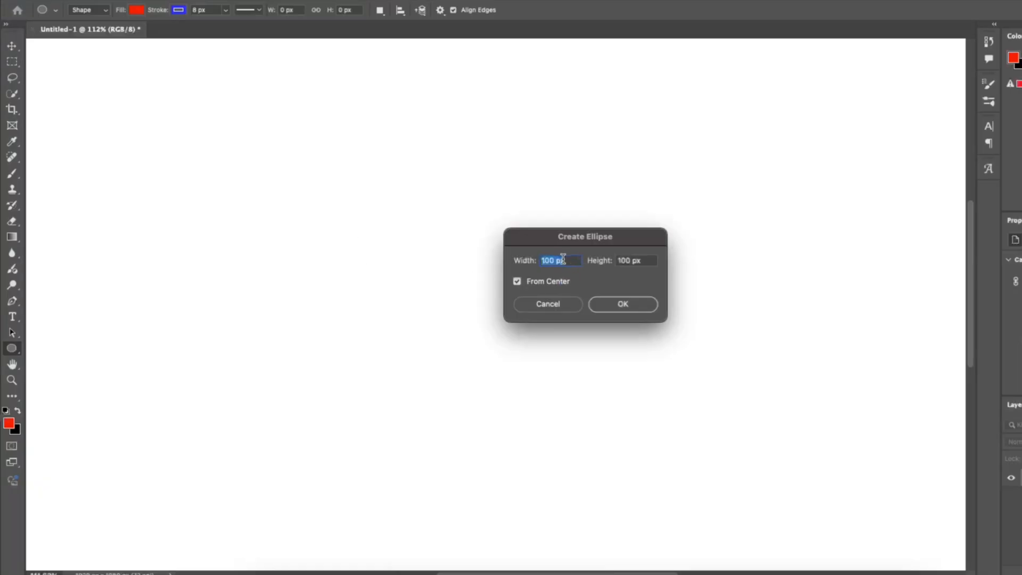
left_click(623, 305)
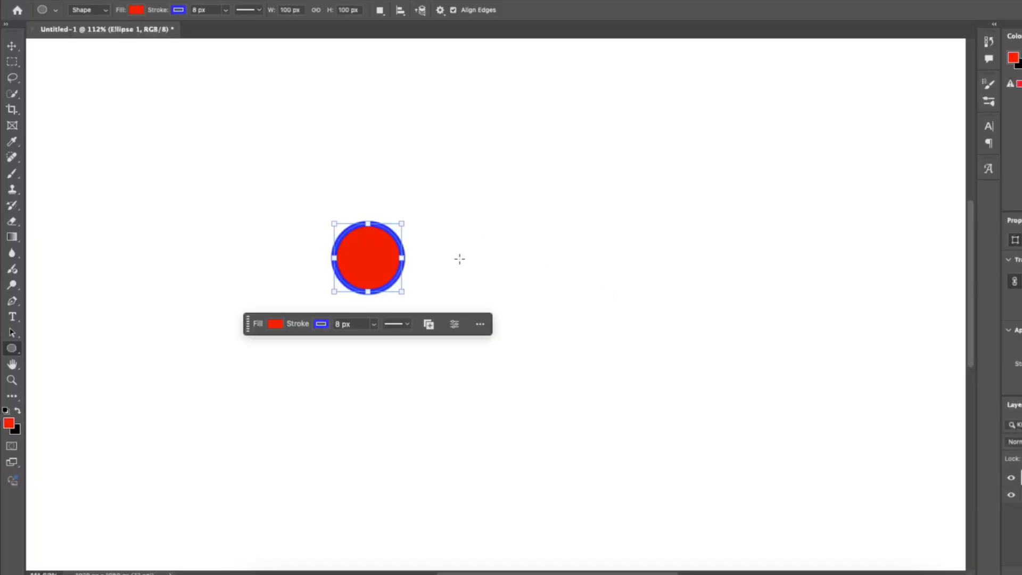
Draw an ellipse about 261 x 326 px to the left of the circle.
scroll(470, 258, "up", 1)
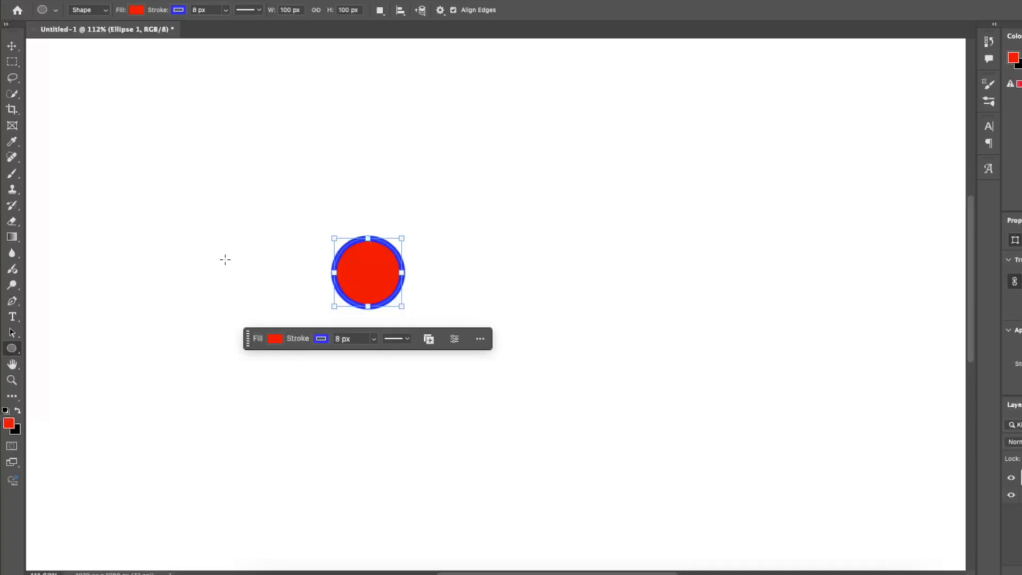
left_click_drag(210, 260, 299, 150)
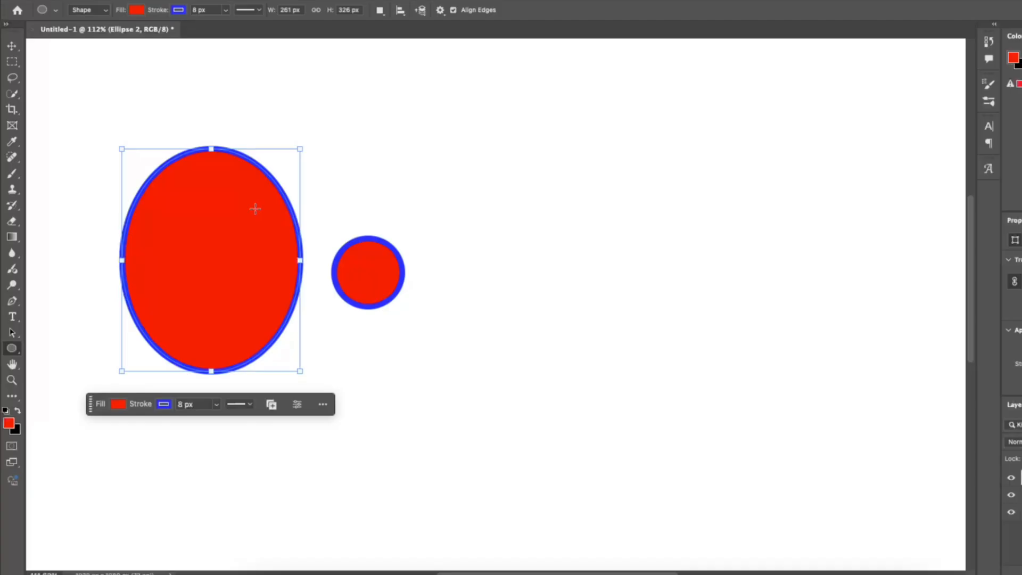
left_click(477, 159)
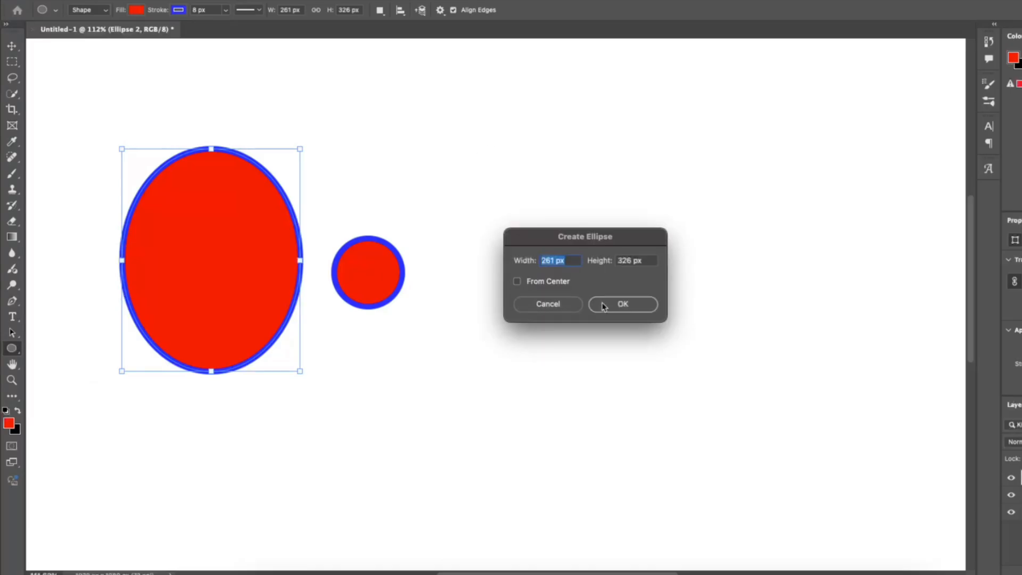
left_click(578, 305)
left_click(520, 319)
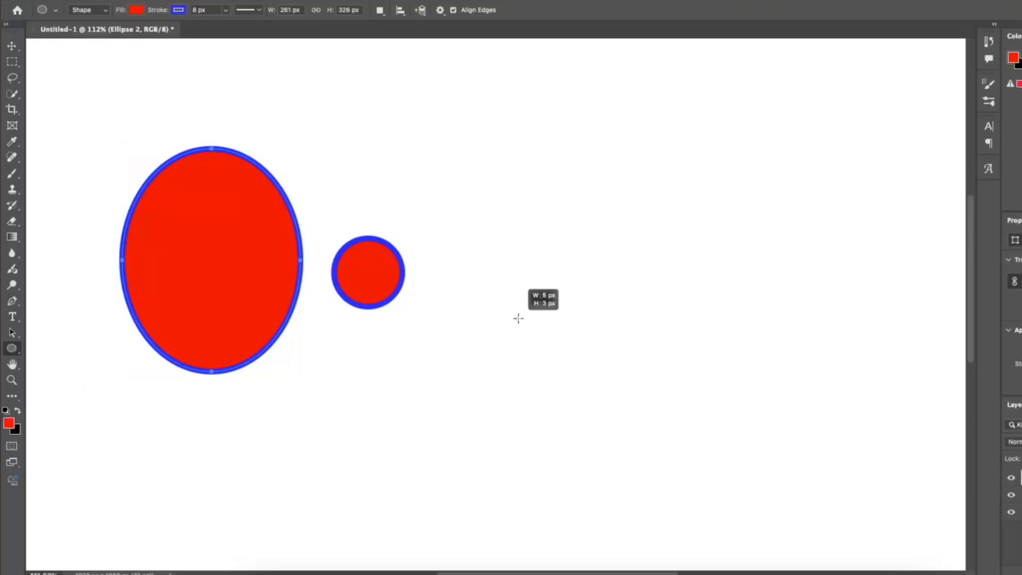
left_click(612, 303)
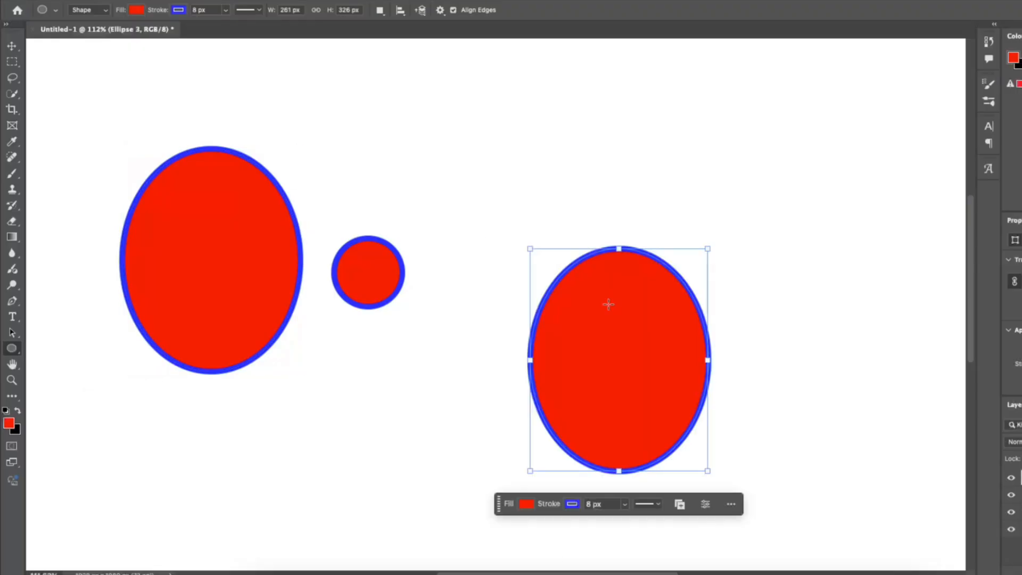
key("super+z")
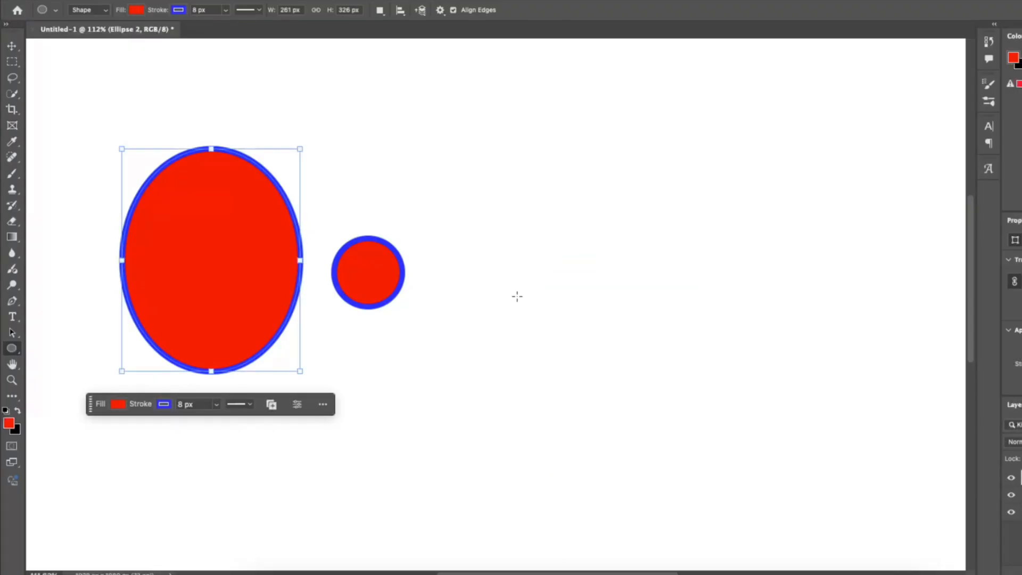
Draw a near-circular ellipse about 362 x 347 px to the right of the small circle.
mouse_move(499, 319)
left_mouse_down()
mouse_move(649, 155)
mouse_move(746, 81)
left_mouse_up()
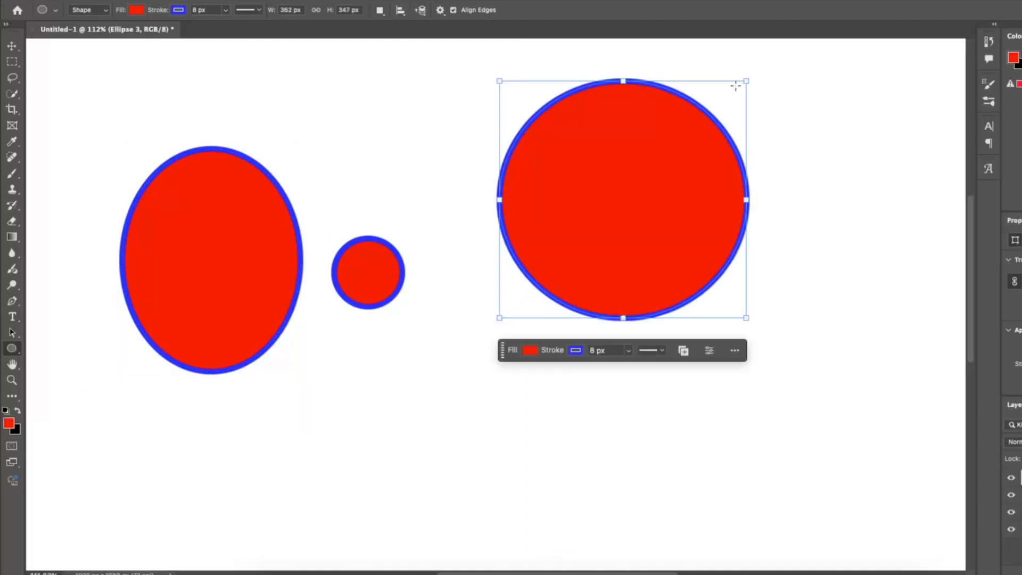
Switch to the Triangle Tool and create a non-equilateral triangle 200 px wide, 600 px high, with 50 px corner radius.
right_click(11, 348)
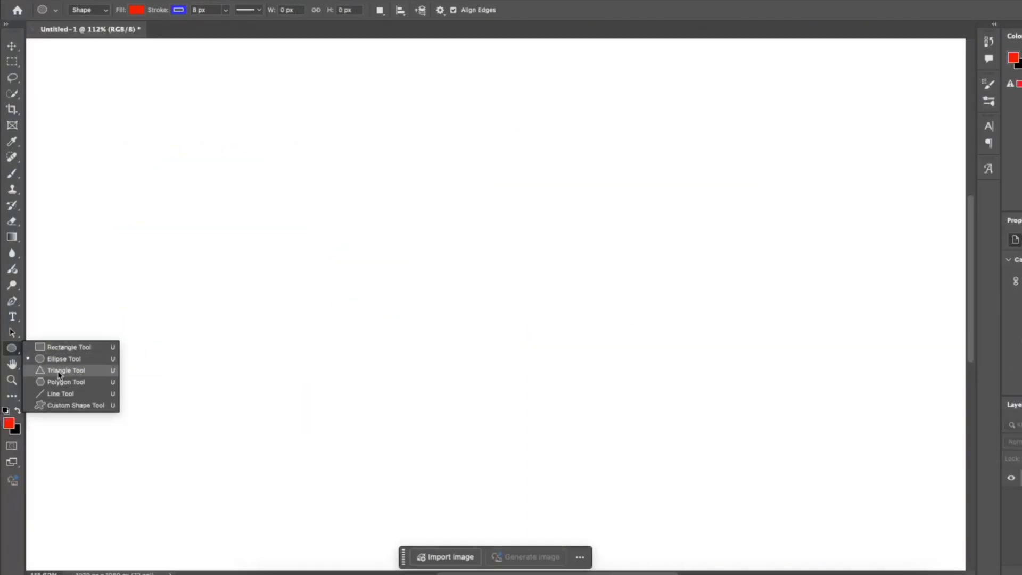
left_click(63, 371)
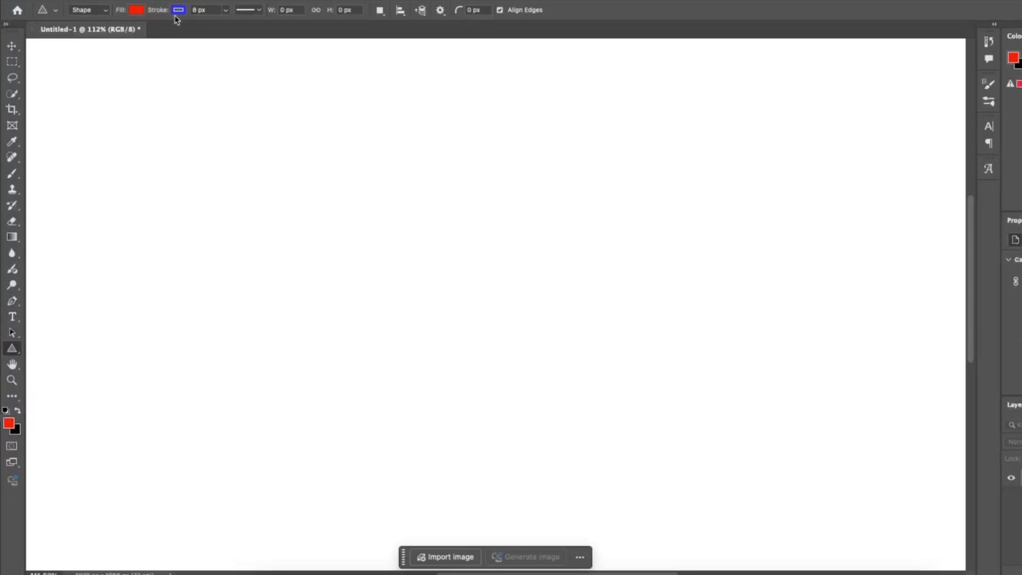
left_click(336, 232)
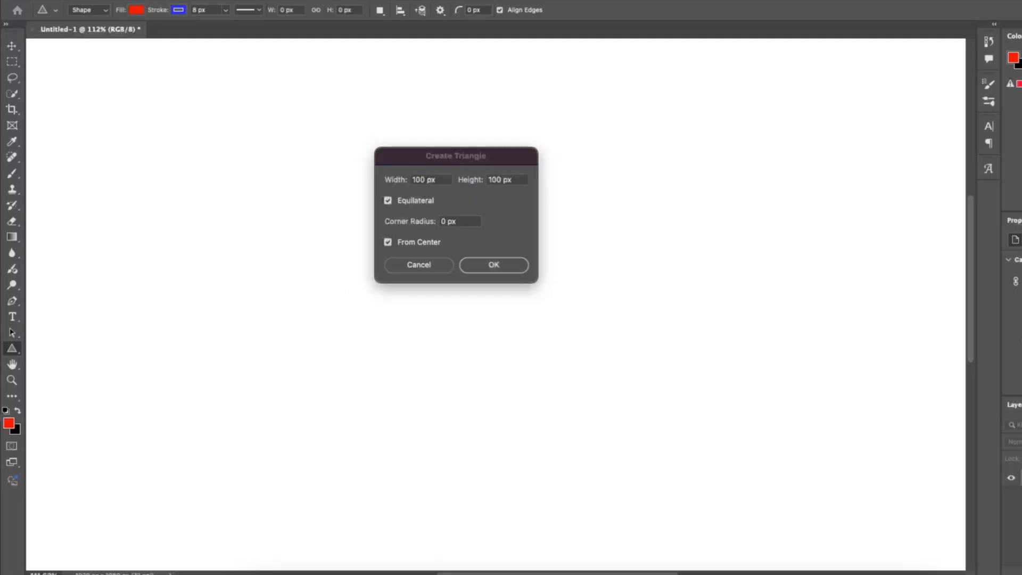
left_click(444, 221)
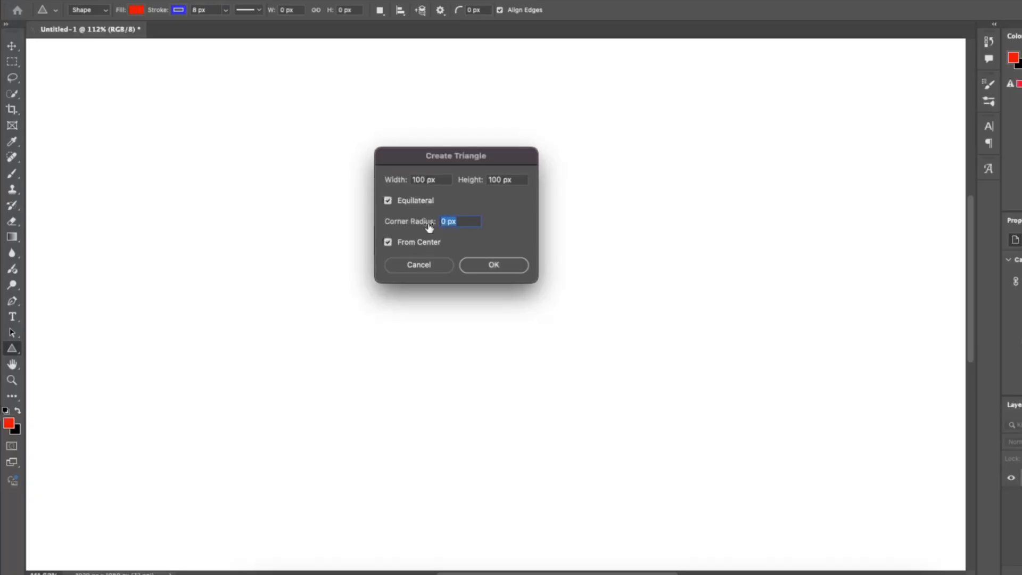
mouse_move(428, 229)
left_mouse_down()
mouse_move(438, 223)
mouse_move(415, 213)
left_mouse_up()
left_click(389, 205)
type("200")
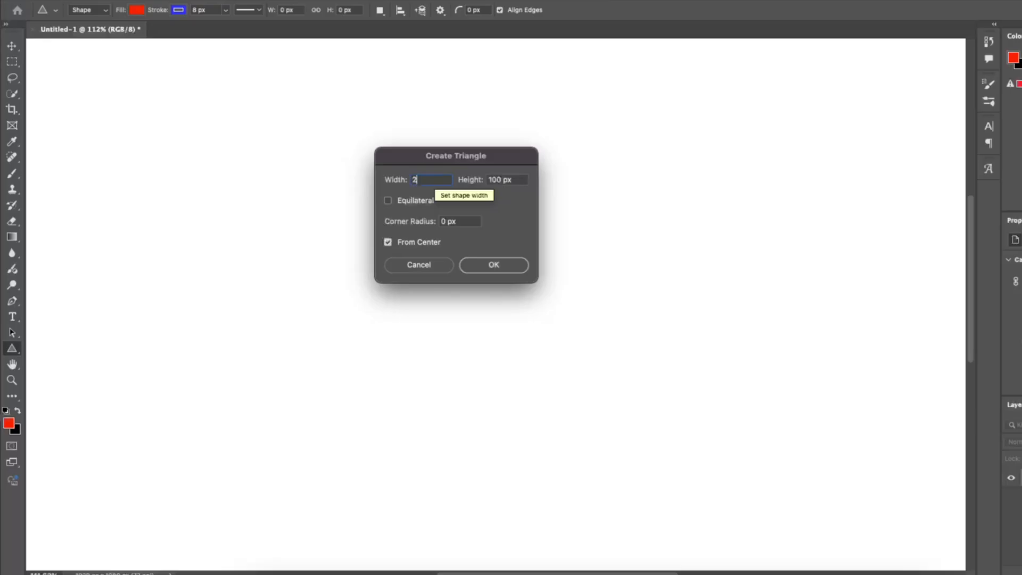
left_click(504, 179)
type("600")
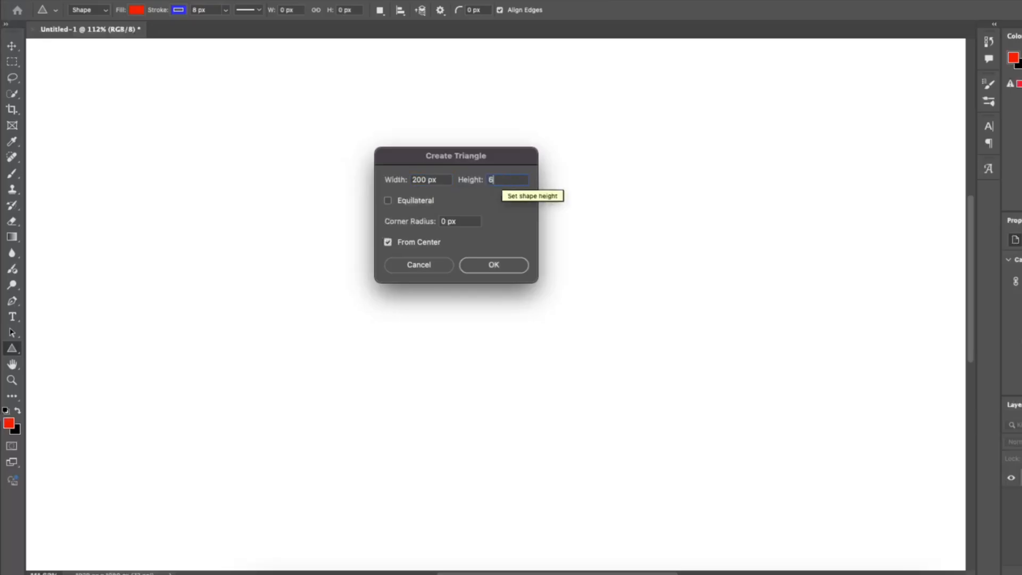
left_click(475, 222)
type("50")
key("Return")
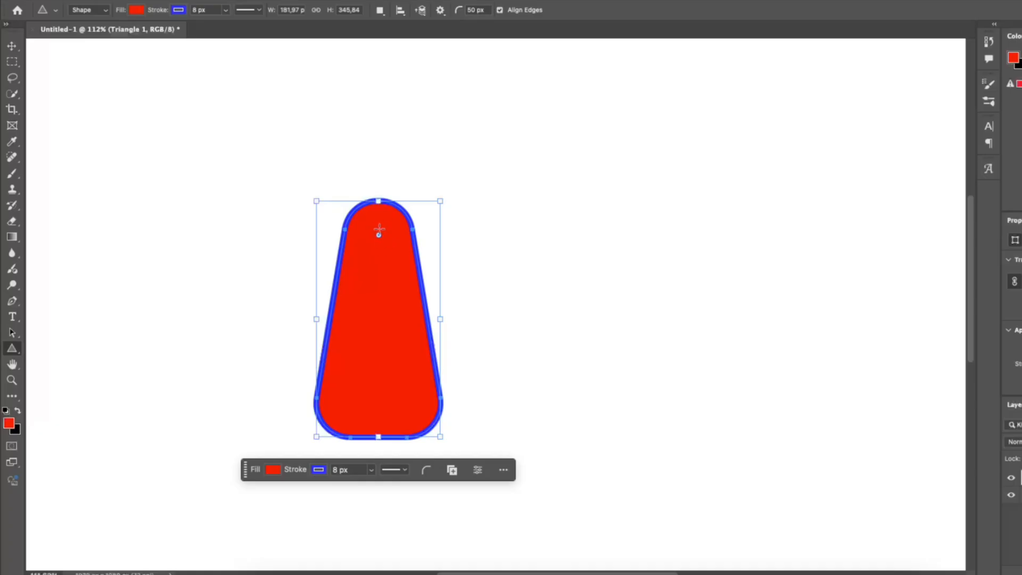
Remove the triangle's corner rounding so its points are sharp, then delete the triangle.
left_click_drag(380, 237, 379, 40)
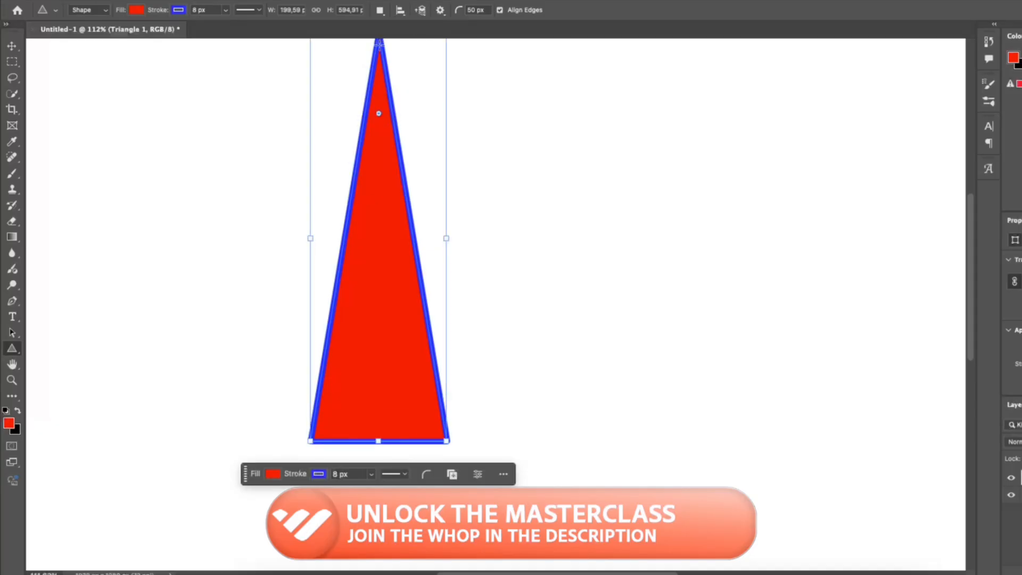
left_click_drag(310, 441, 316, 151)
scroll(383, 110, "up", 2)
key("Delete")
Switch to the Polygon Tool and create a symmetric five-sided polygon 200 px wide.
right_click(13, 349)
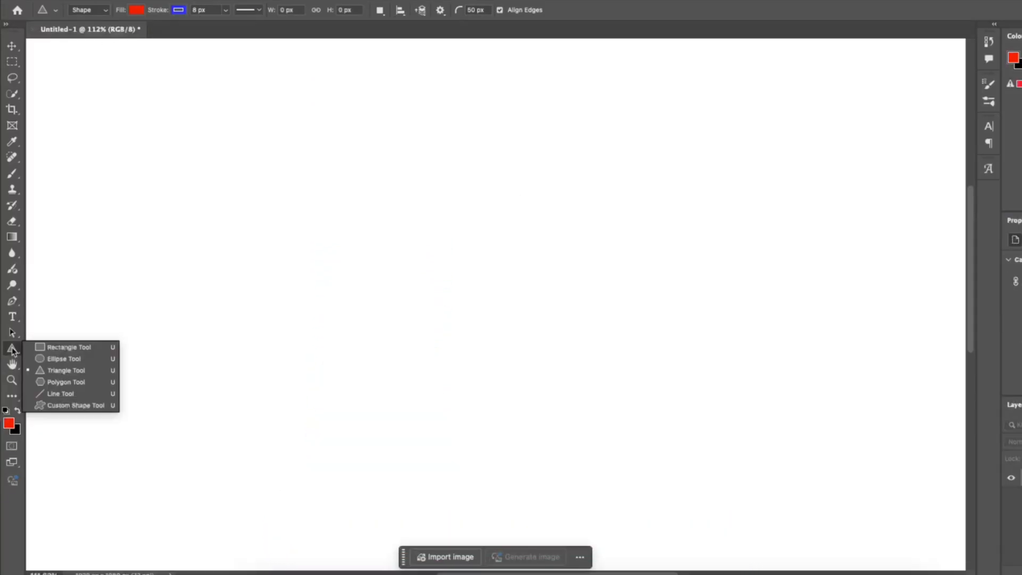
left_click(57, 382)
left_click(425, 209)
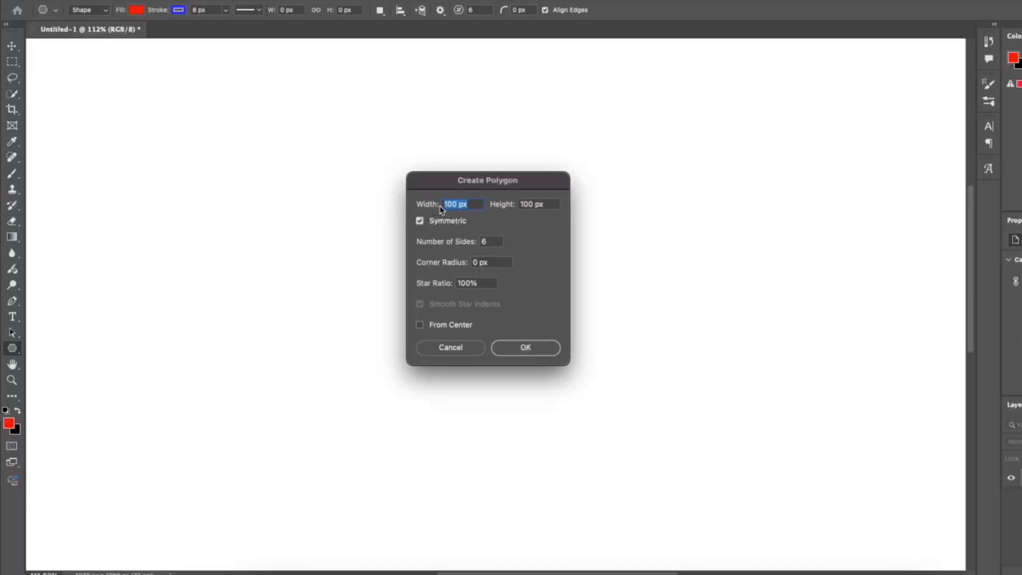
type("200")
key("Tab")
double_click(491, 243)
type("5")
left_click(515, 349)
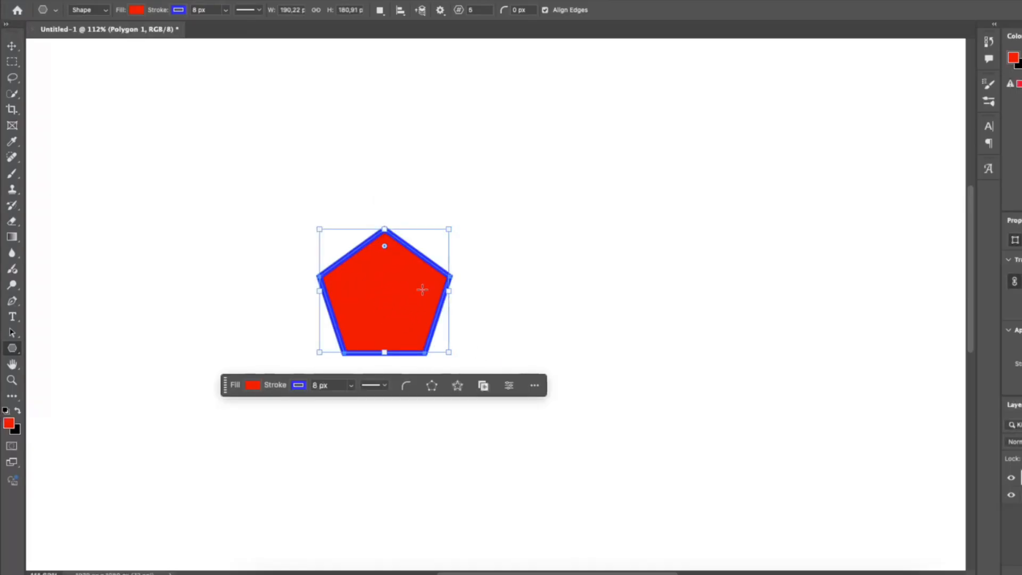
Create a non-symmetric 7-sided star polygon 150 x 400 px with 20 px corner radius, 20% star ratio and smooth star indents.
left_click(540, 203)
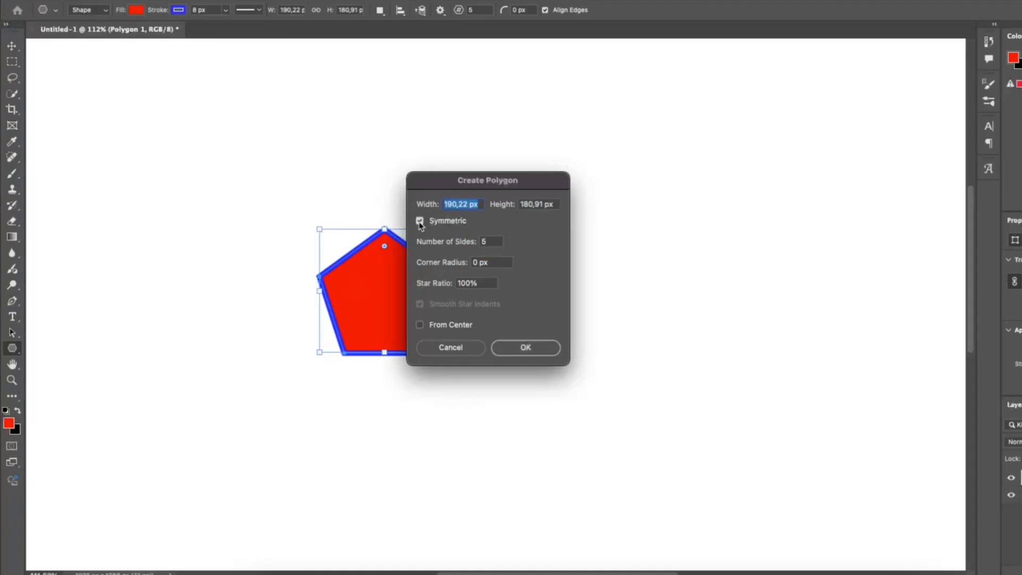
left_click(420, 221)
type("150")
key("Tab")
type("400")
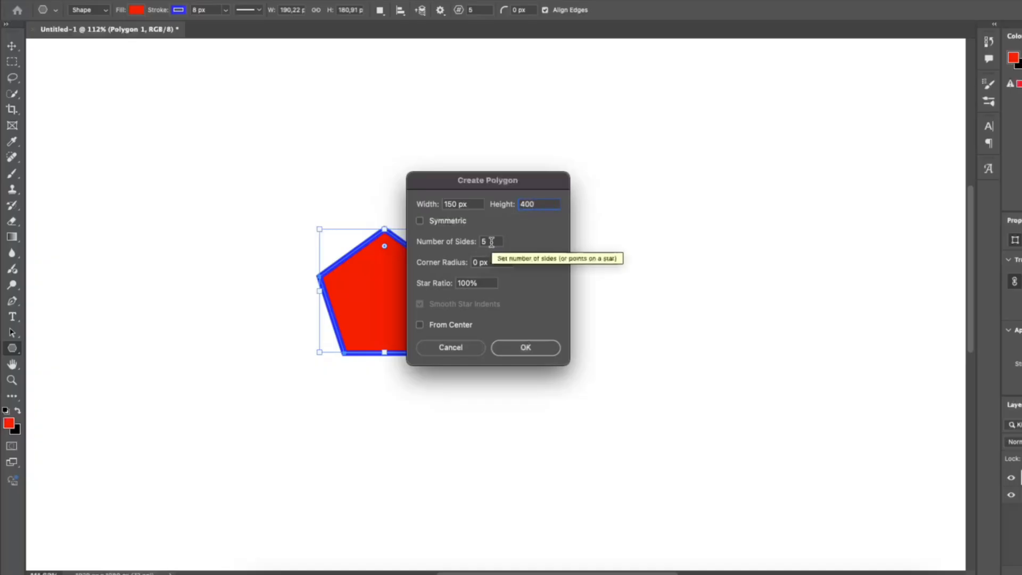
left_click(489, 243)
left_click(487, 263)
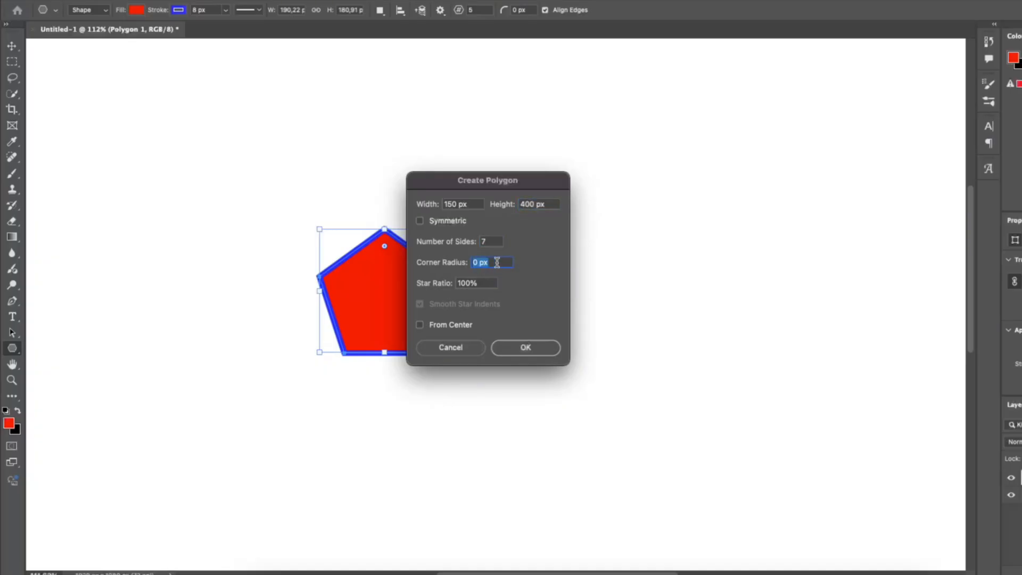
type("20")
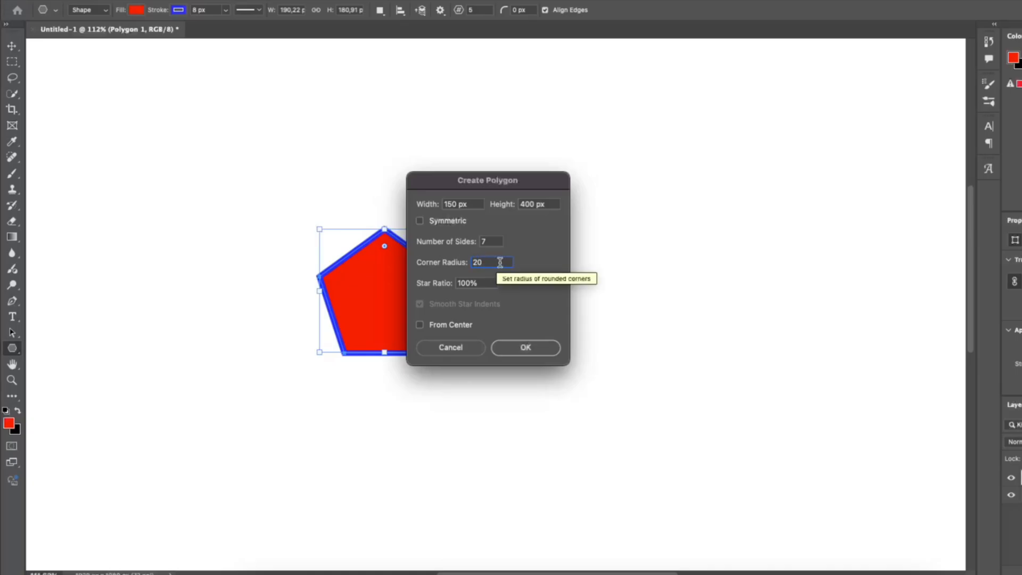
key("Tab")
type("2")
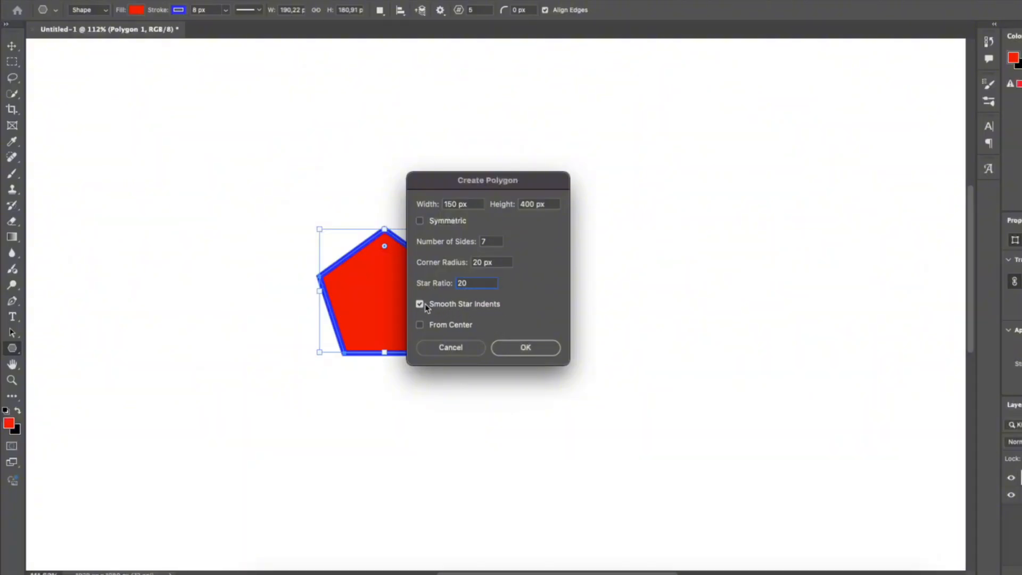
left_click(513, 343)
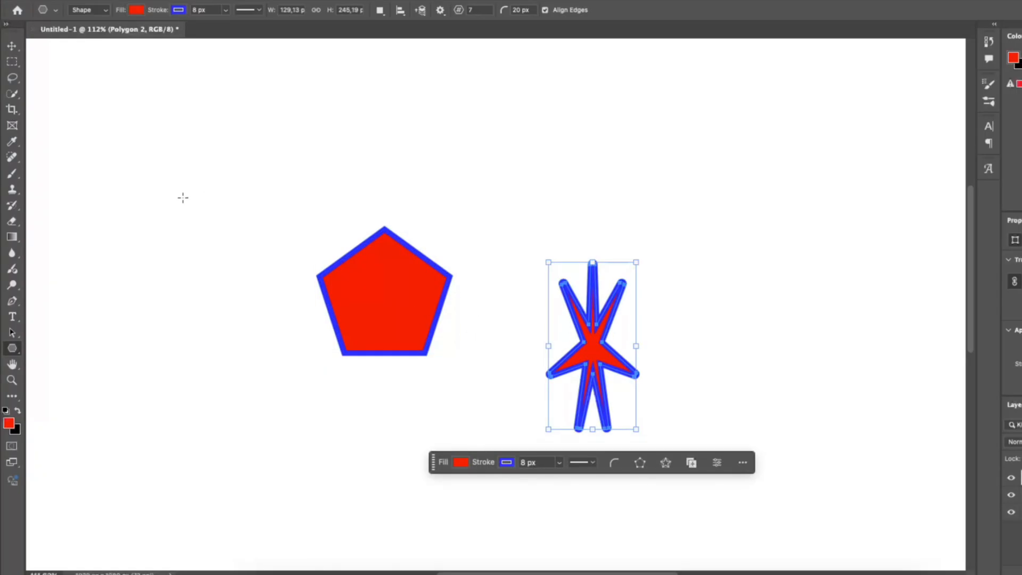
Create another star polygon with the same settings but Smooth Star Indents turned off.
left_click(171, 218)
left_click(421, 303)
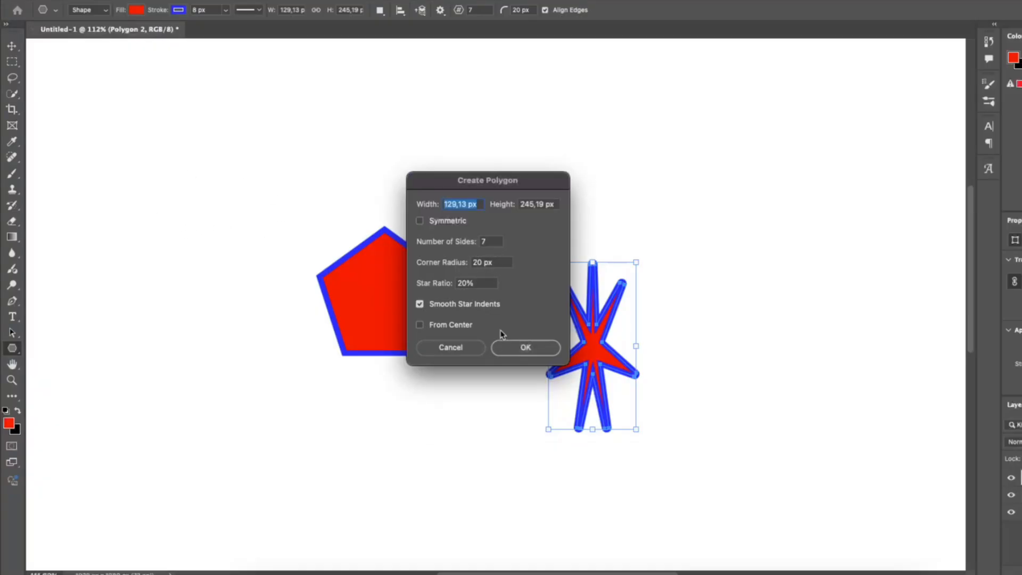
left_click(522, 346)
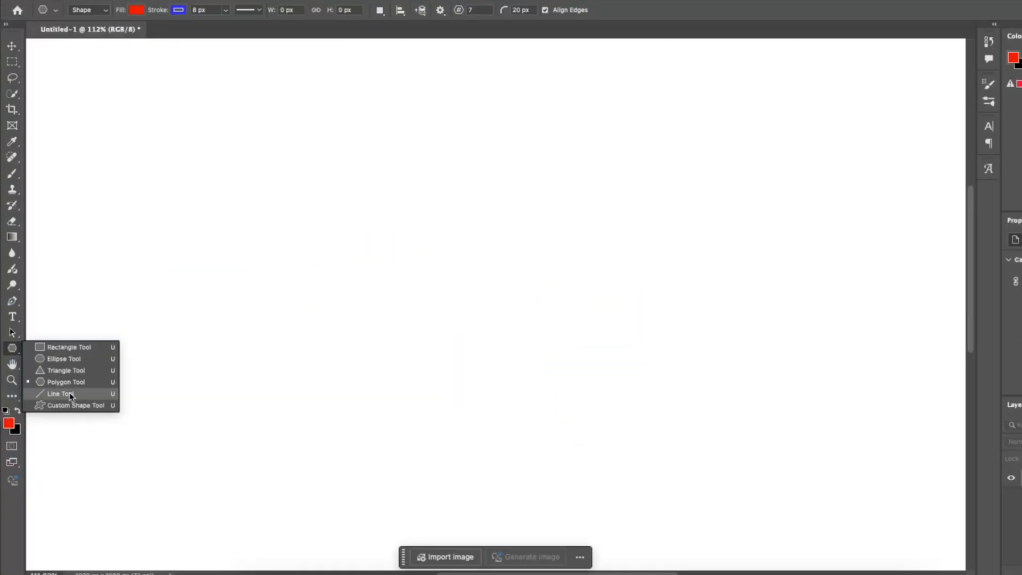
Switch to the Line Tool, draw a horizontal line about 613 px long, and set its stroke to a dotted style.
left_click(78, 393)
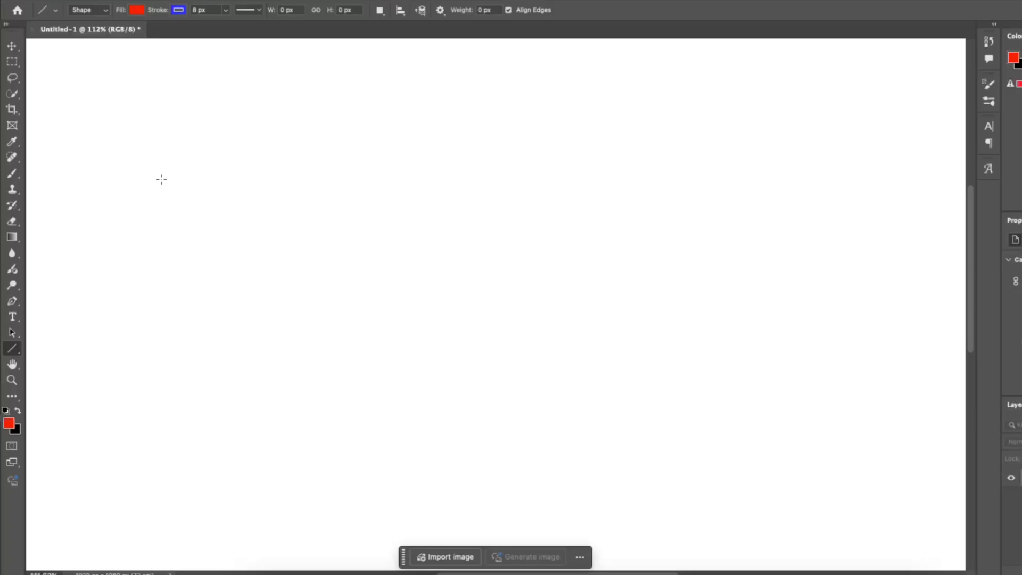
left_click_drag(161, 192, 579, 197)
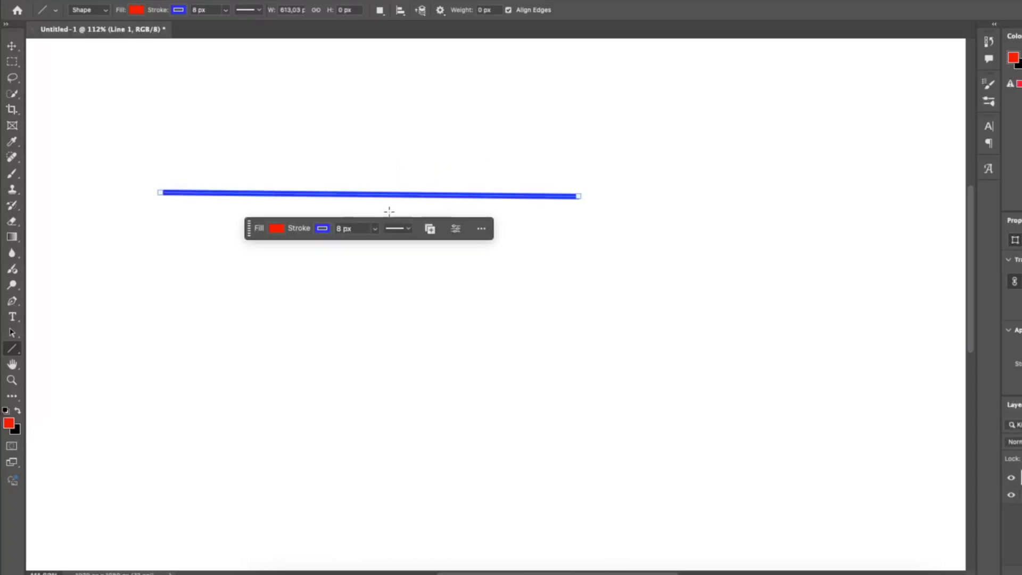
left_click(246, 11)
left_click(224, 69)
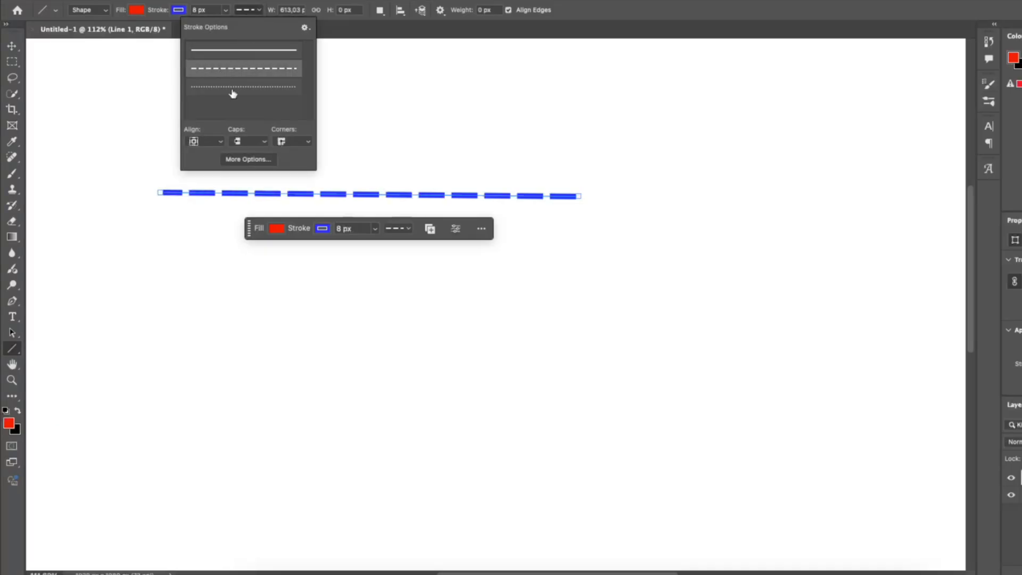
left_click(233, 93)
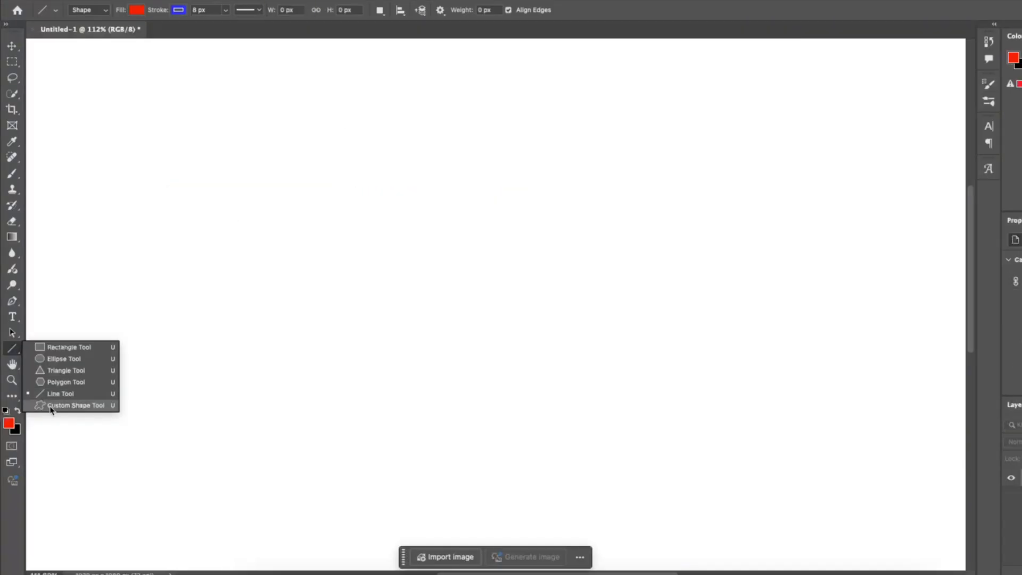
Switch to the Custom Shape Tool and create the camel shape from Wild Animals, 300 px wide with proportions preserved.
left_click(74, 405)
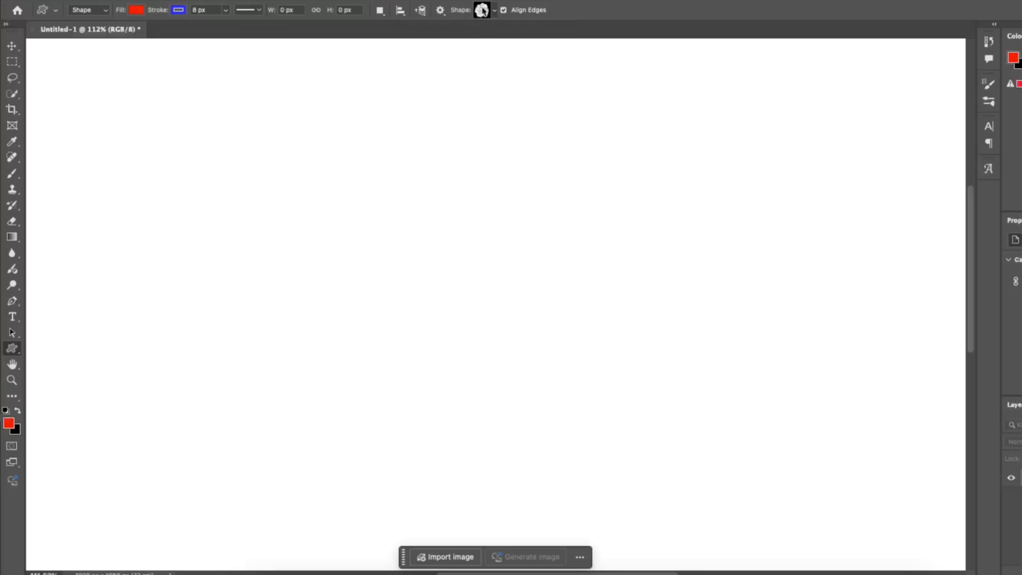
left_click(481, 11)
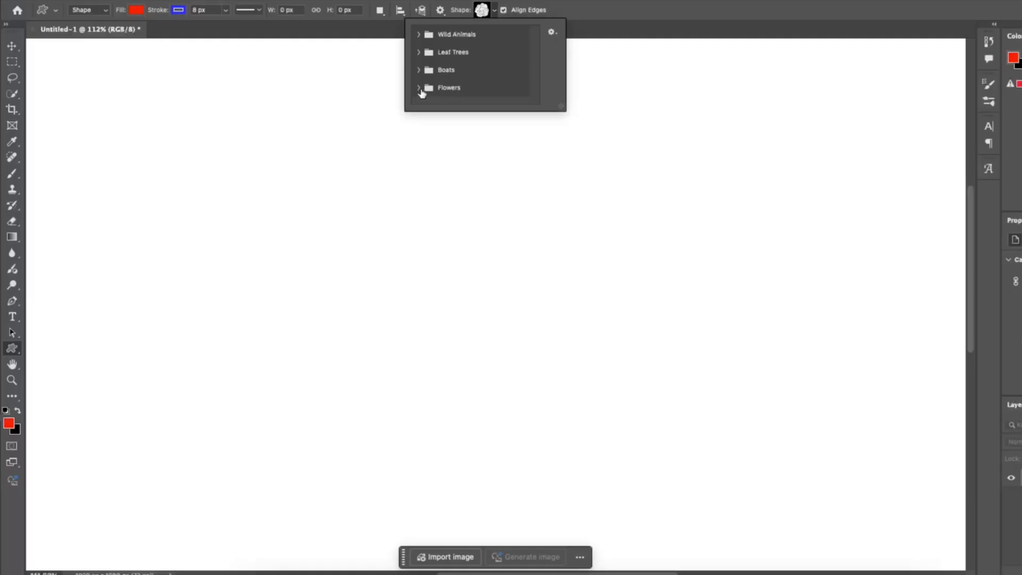
left_click(418, 34)
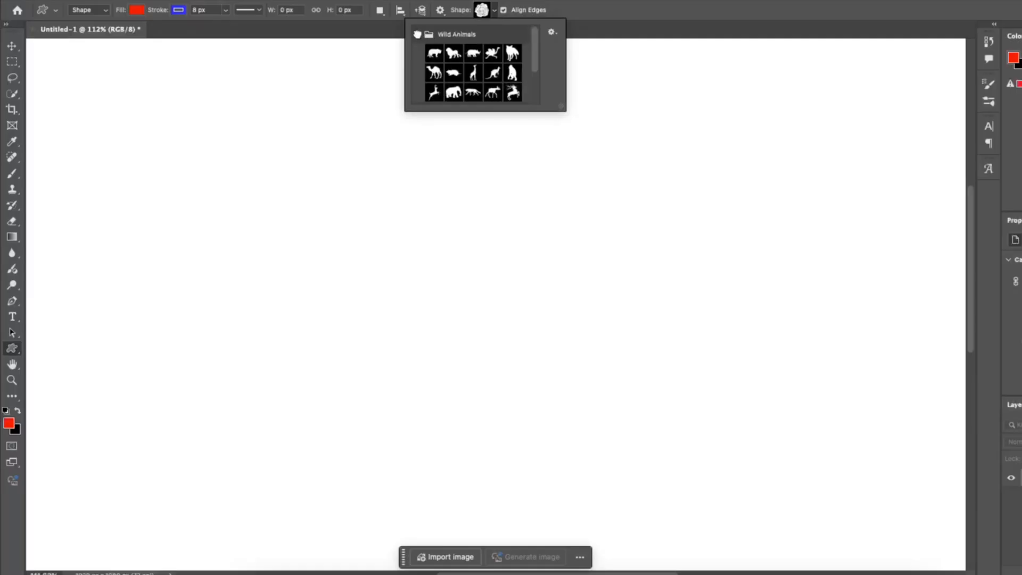
left_click(434, 71)
left_click(385, 266)
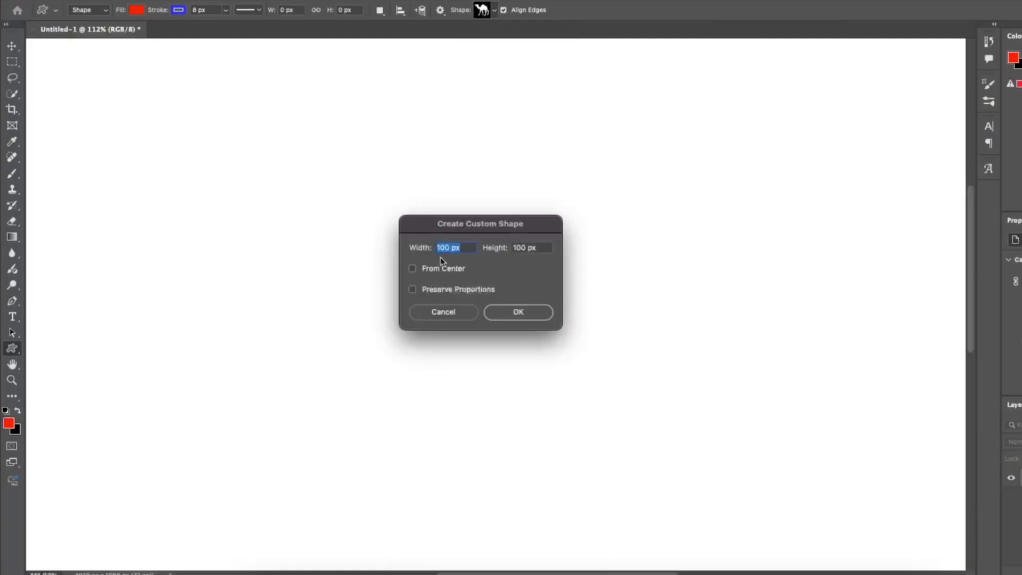
left_click(448, 292)
type("300")
key("Return")
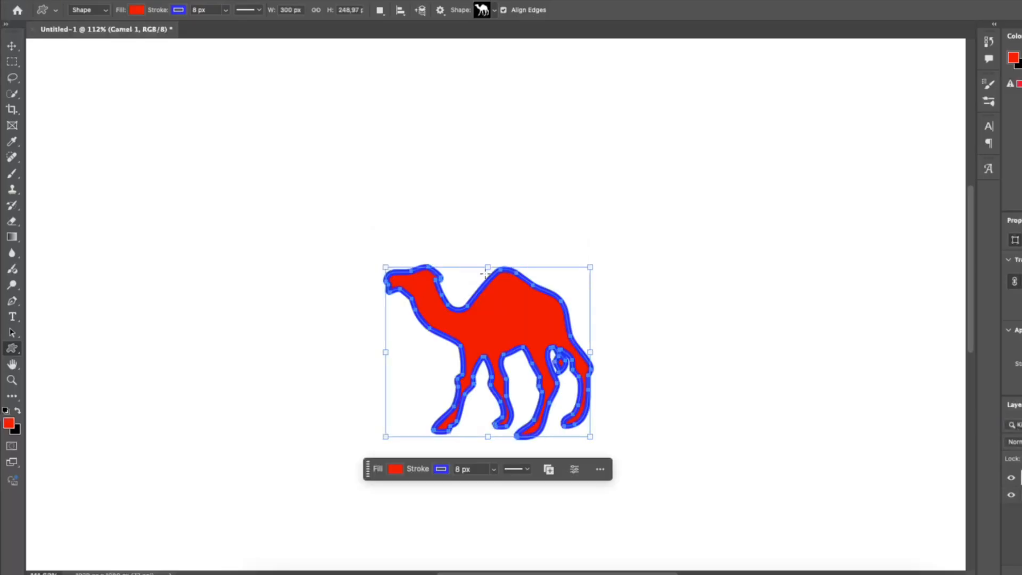
Move the camel shape up and to the left with the Move Tool.
left_click(13, 46)
left_click_drag(490, 298, 473, 243)
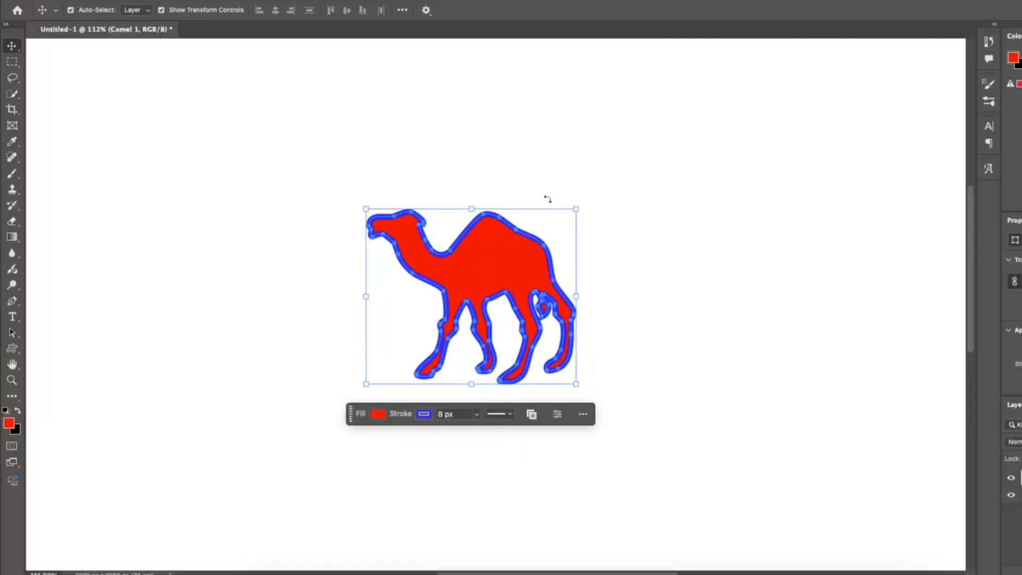